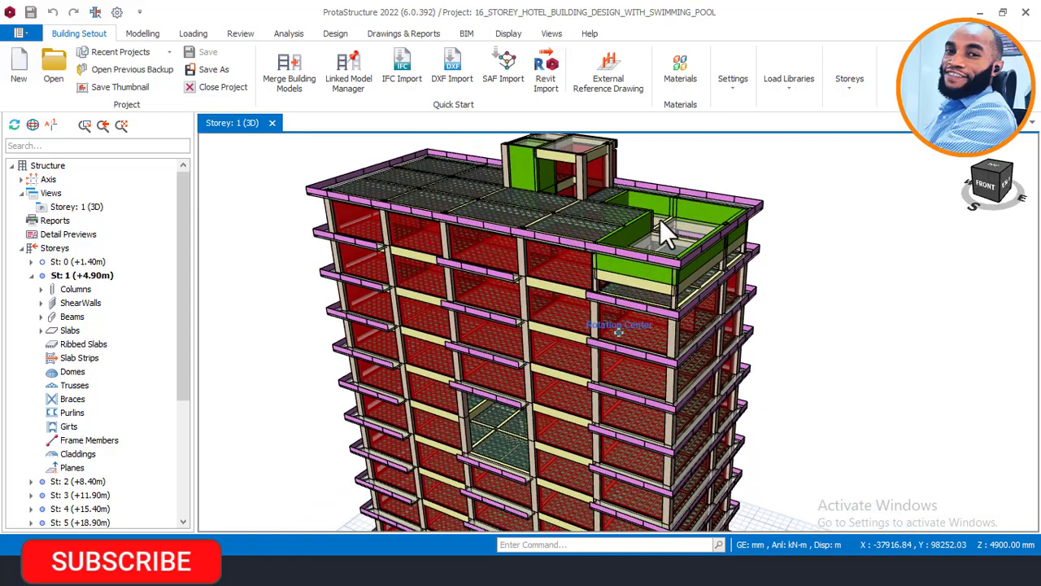
# Step: Orbit the hotel model and open Building Analysis, showing C25/30 concrete and Grade 500 rebar defaults
pyautogui.moveTo(657, 247); pyautogui.dragTo(557, 217, button='middle')
pyautogui.rightClick(433, 160)
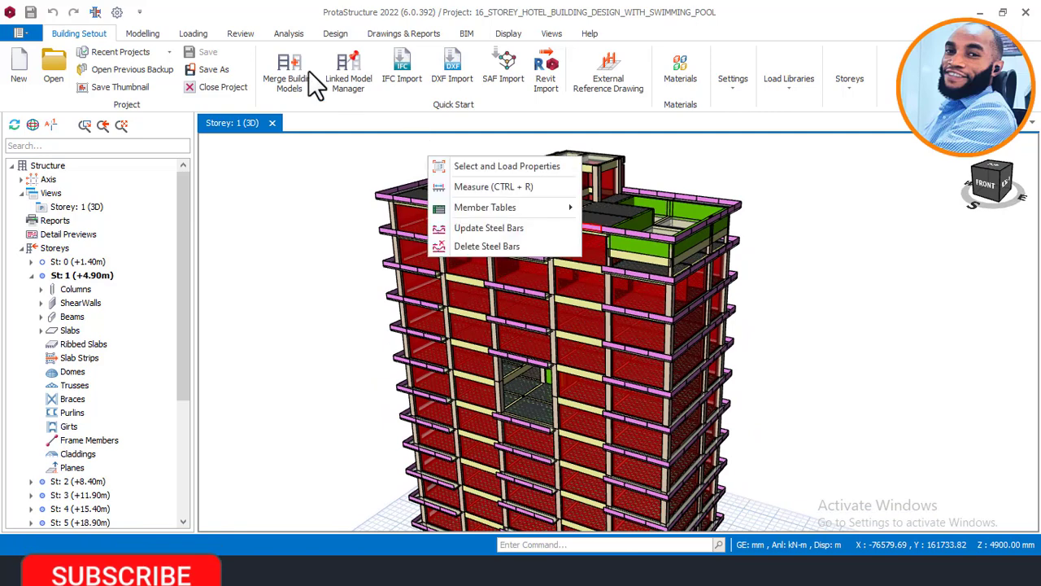
pyautogui.click(294, 31)
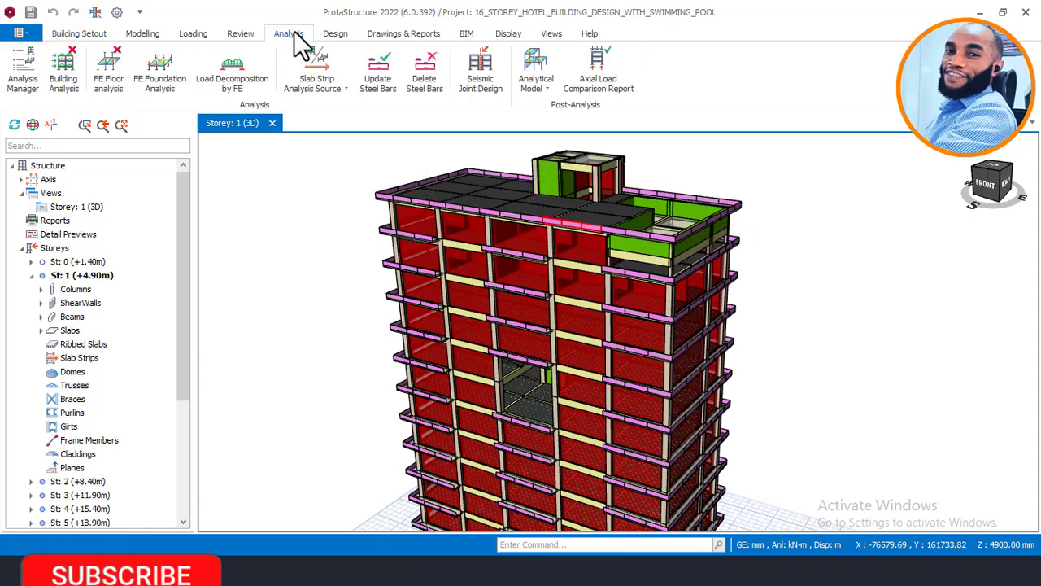
pyautogui.click(72, 58)
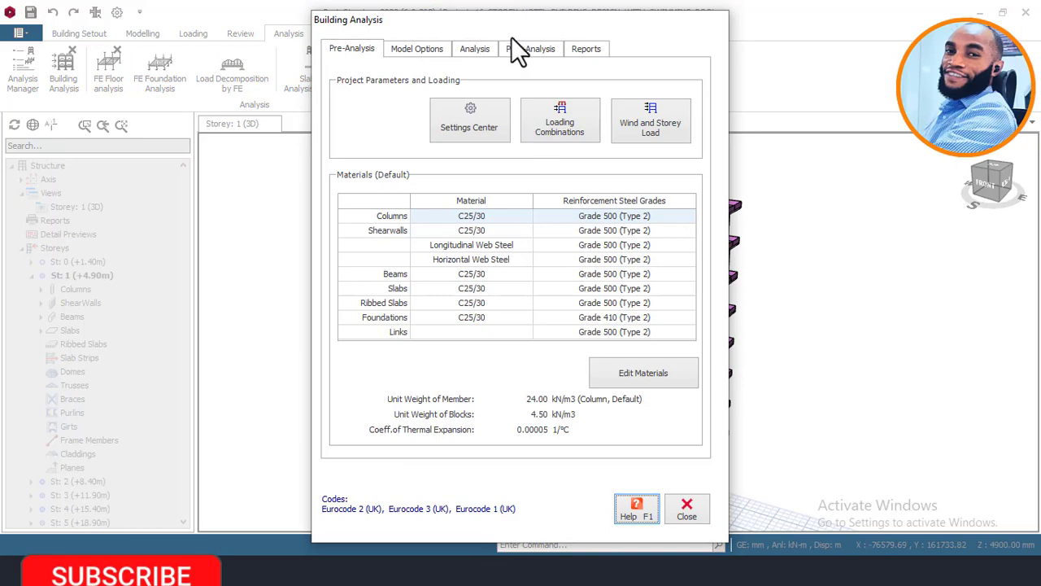
# Step: Move the Building Analysis dialog aside and bring up the ShearWall Model options under Model Options
pyautogui.moveTo(518, 24); pyautogui.dragTo(351, 33)
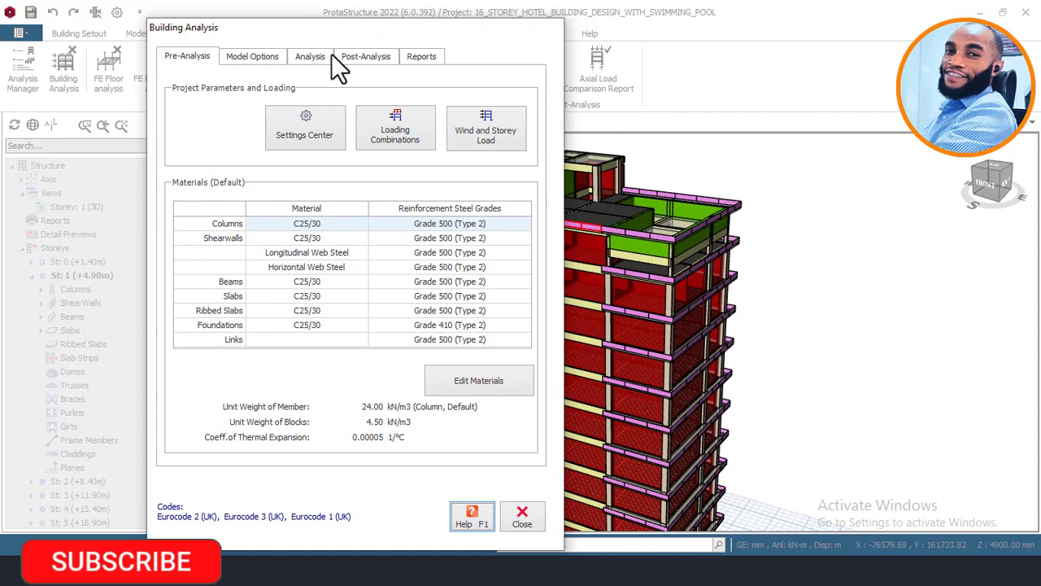
pyautogui.click(263, 59)
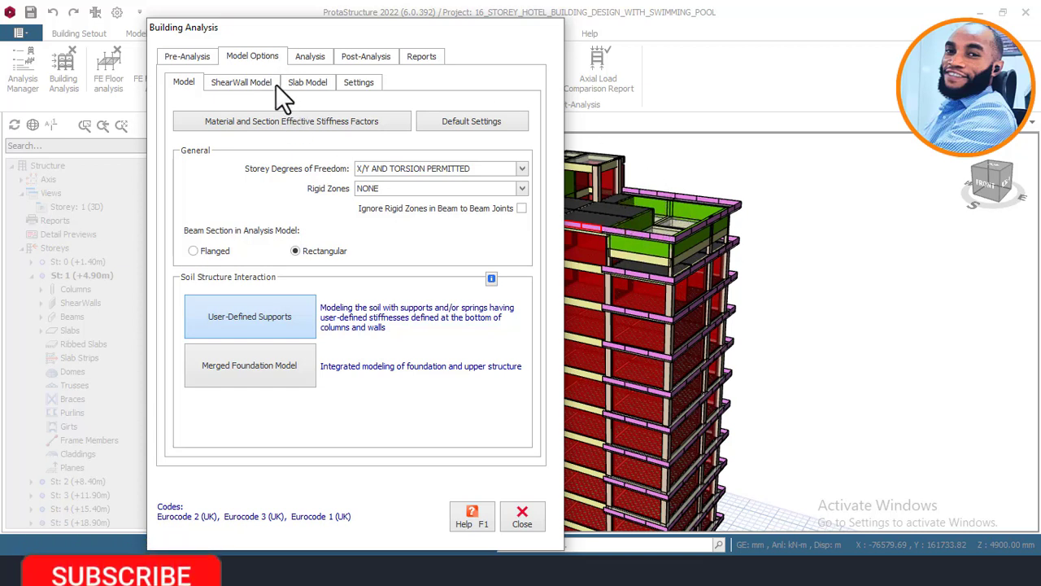
pyautogui.click(233, 83)
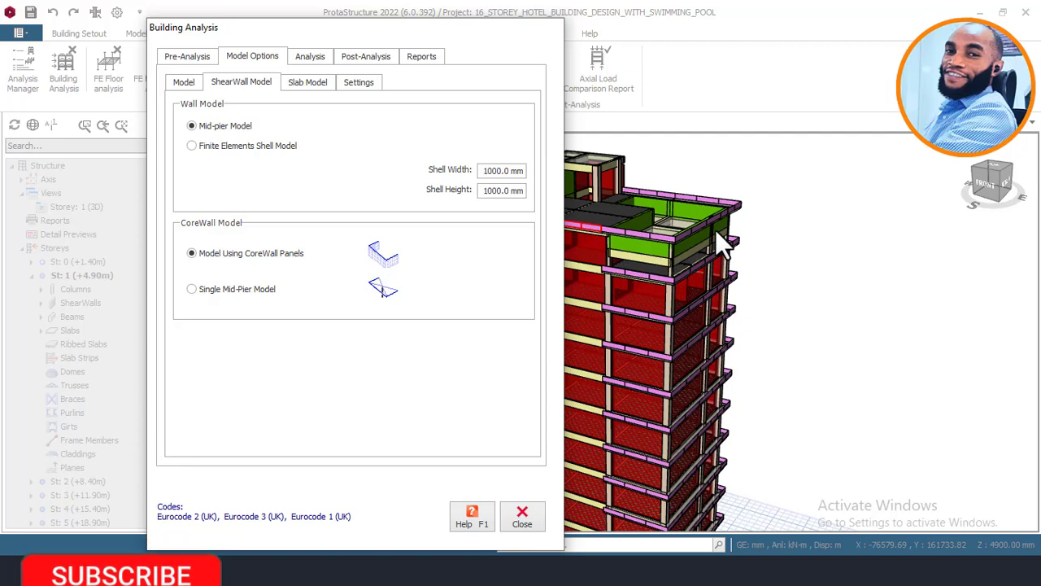
# Step: Switch the wall model from Mid-pier to Finite Elements Shell Model with 1000 mm shells
pyautogui.click(216, 148)
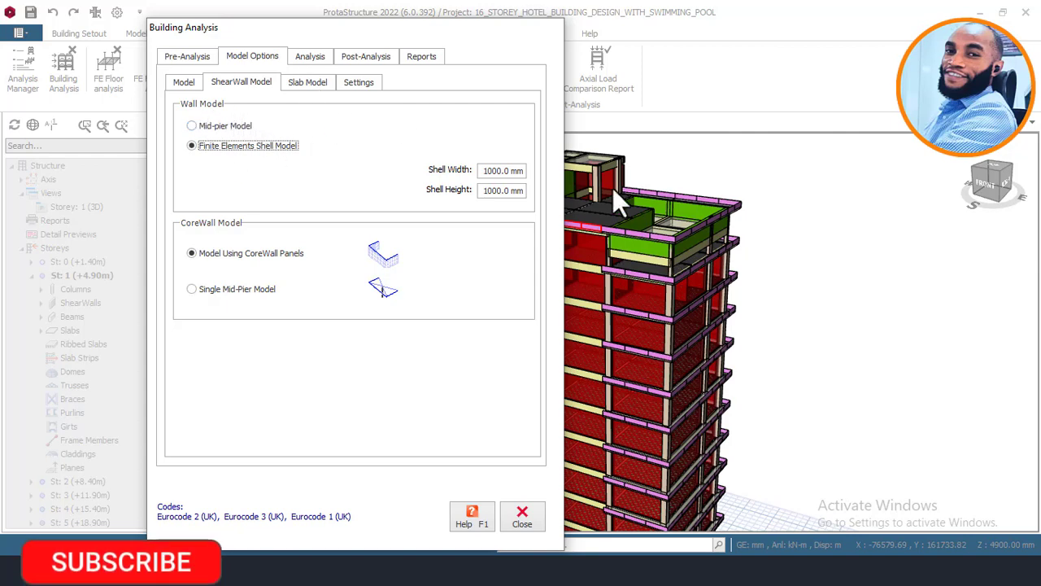
pyautogui.moveTo(390, 28); pyautogui.dragTo(370, 40)
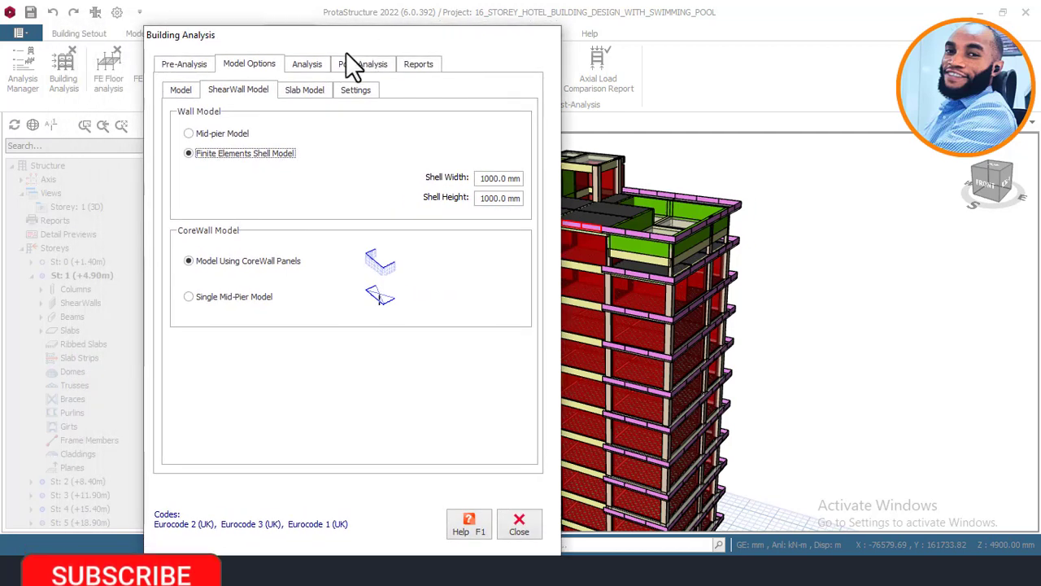
# Step: Open Edit Materials from the Pre-Analysis tab and reposition the Material editor to see its table
pyautogui.click(184, 64)
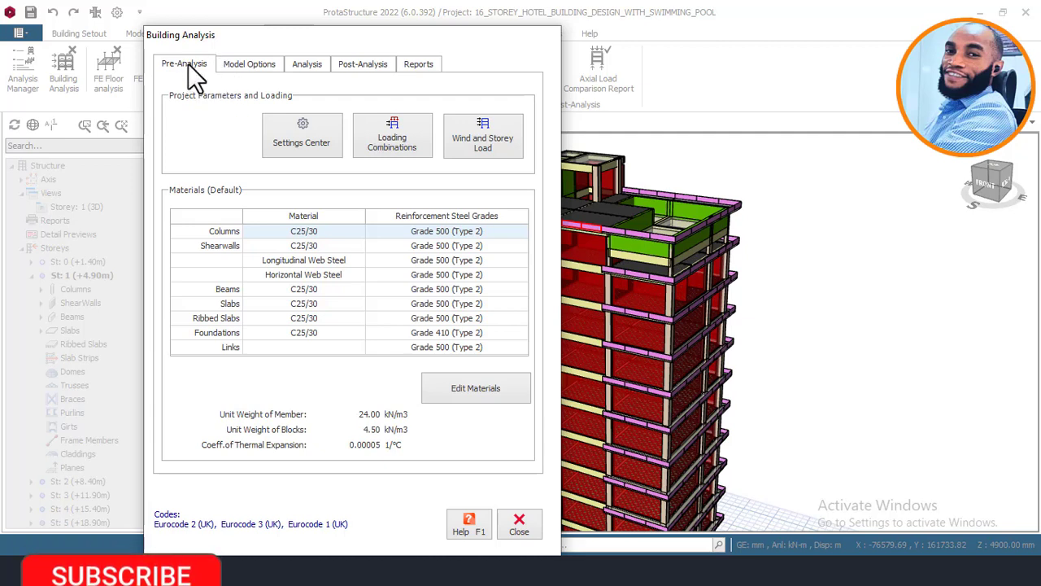
pyautogui.click(467, 396)
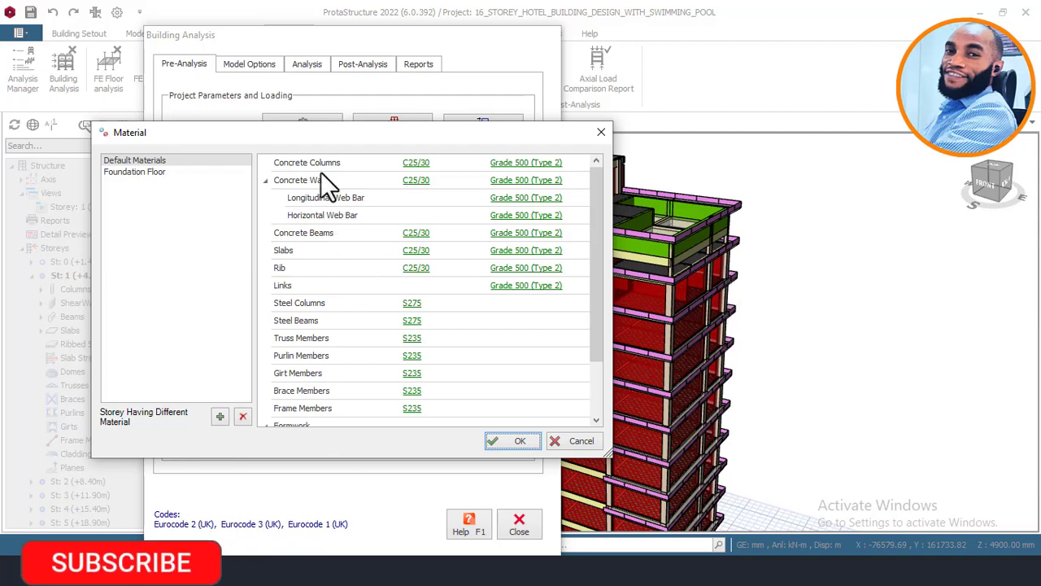
pyautogui.moveTo(317, 139); pyautogui.dragTo(434, 99)
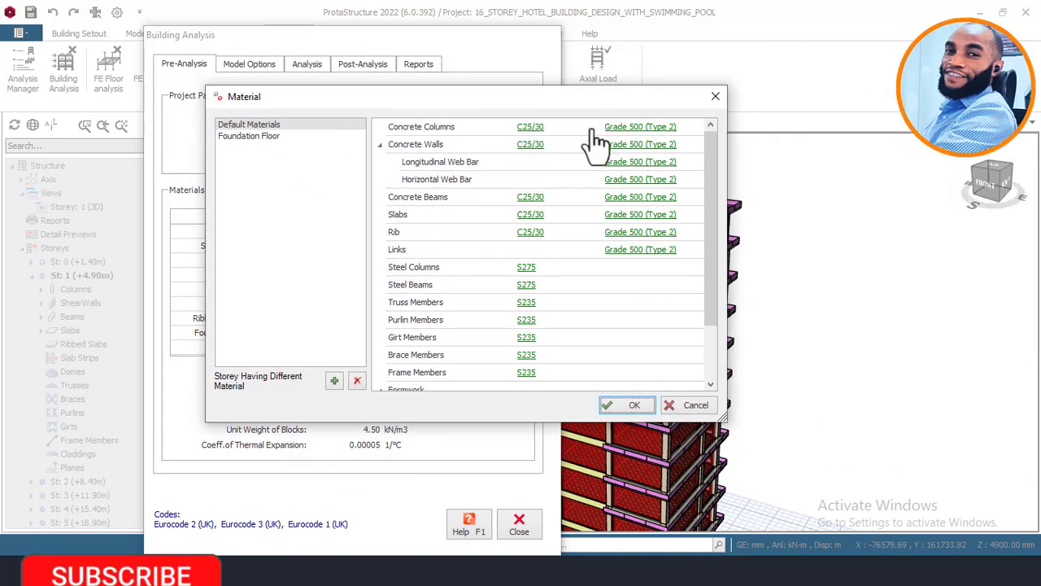
# Step: Change the column concrete from C25/30 to C20/25 and apply it to all members
pyautogui.click(532, 130)
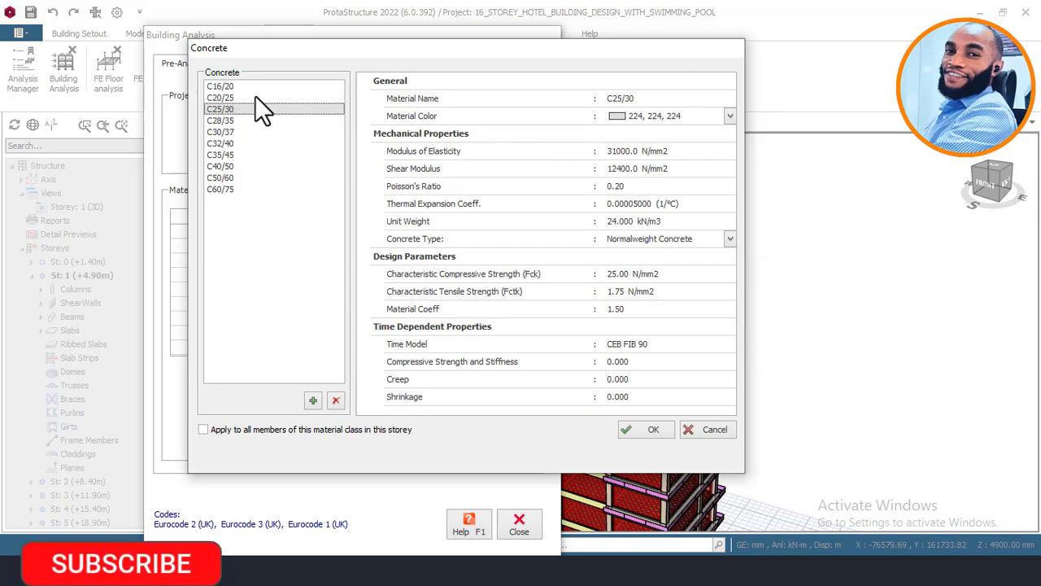
pyautogui.click(227, 97)
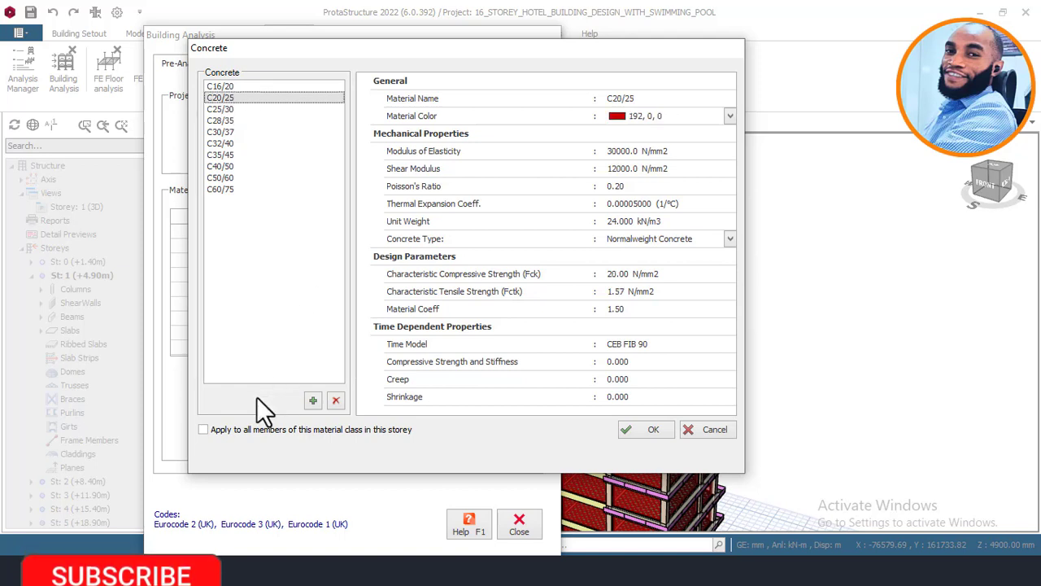
pyautogui.click(226, 433)
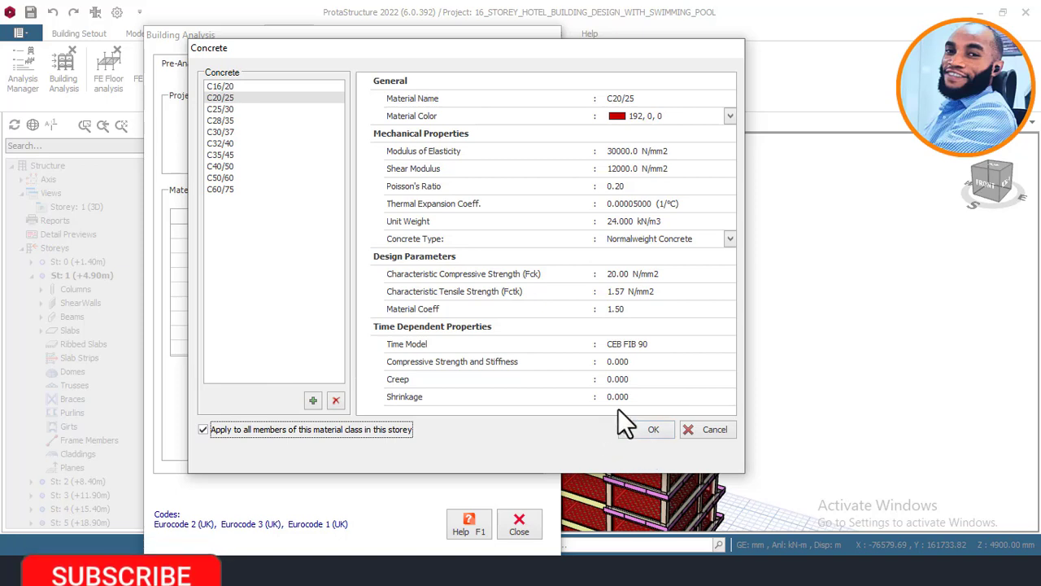
pyautogui.click(647, 431)
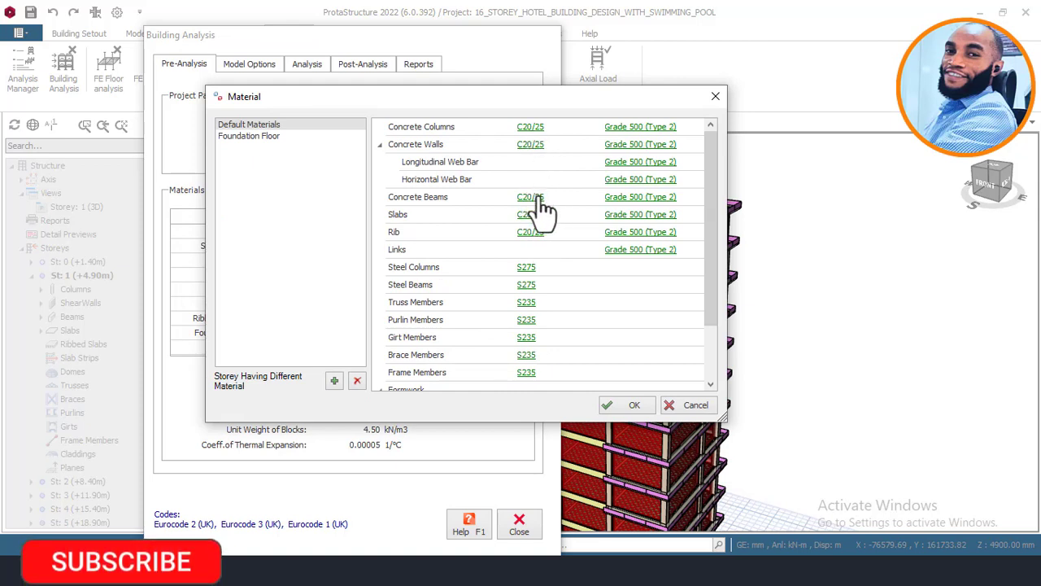
# Step: Open the Rebar dialog from the columns' Grade 500 (Type 2) link
pyautogui.click(636, 129)
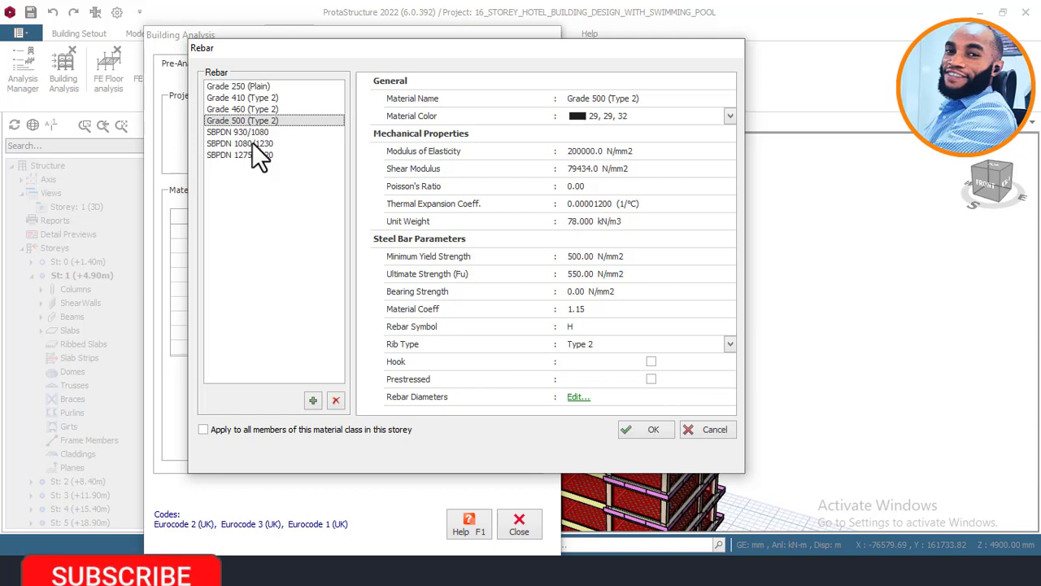
# Step: Assign Grade 410 (Type 2) rebar to all members and bring up its Rebar Diameters table
pyautogui.click(257, 98)
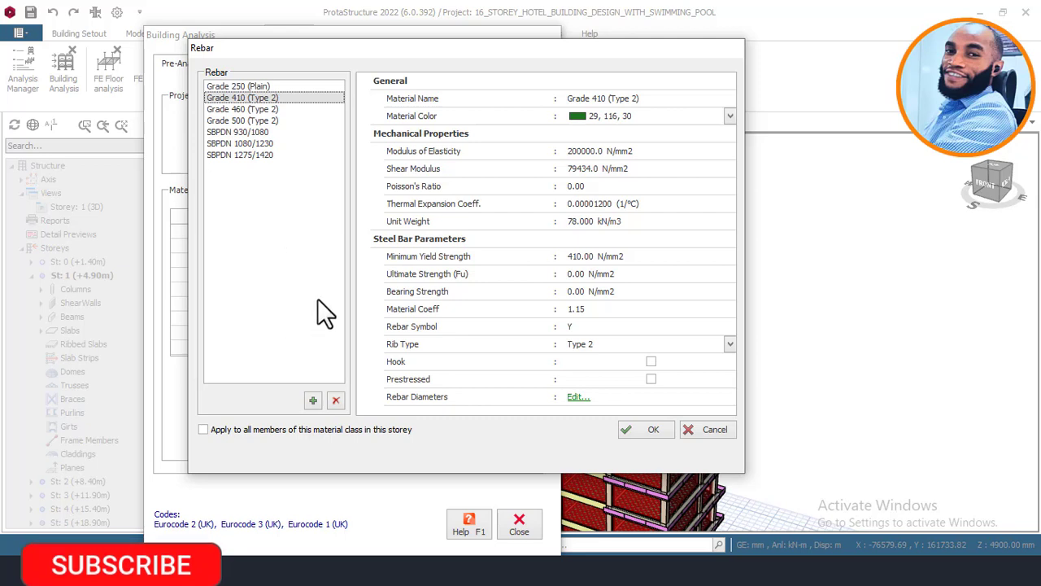
pyautogui.click(226, 431)
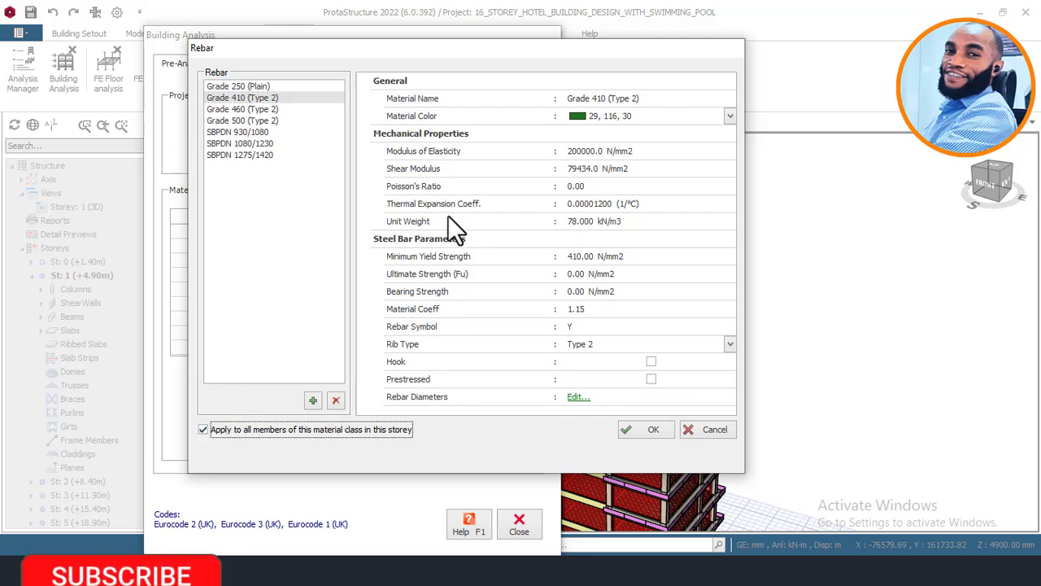
pyautogui.click(579, 399)
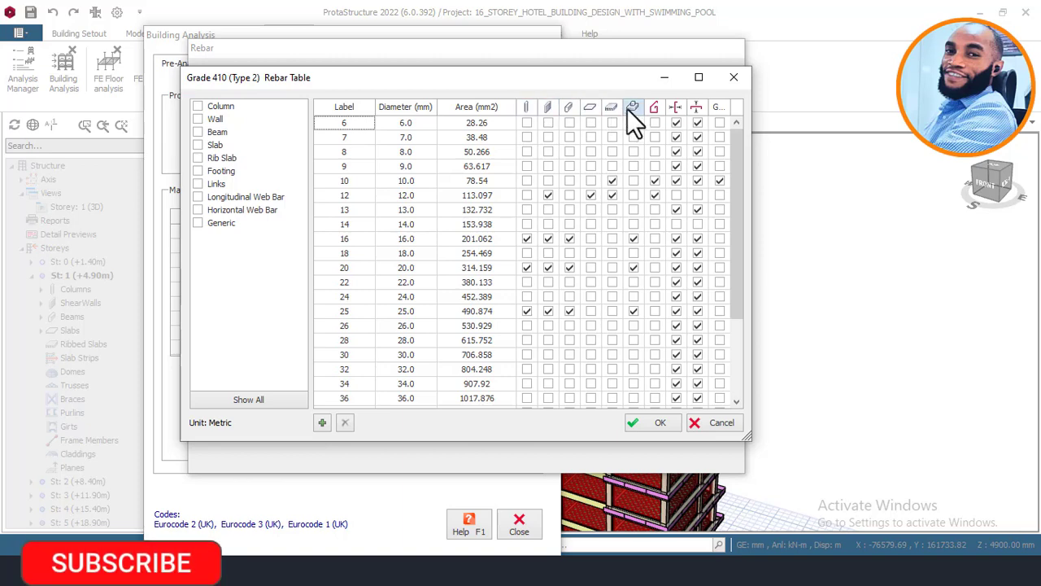
# Step: Permit only 16, 20 and 25 mm Grade 410 bars for columns in the Rebar Table
pyautogui.moveTo(599, 75)
pyautogui.mouseDown()
pyautogui.moveTo(455, 71)
pyautogui.moveTo(593, 71)
pyautogui.mouseUp()
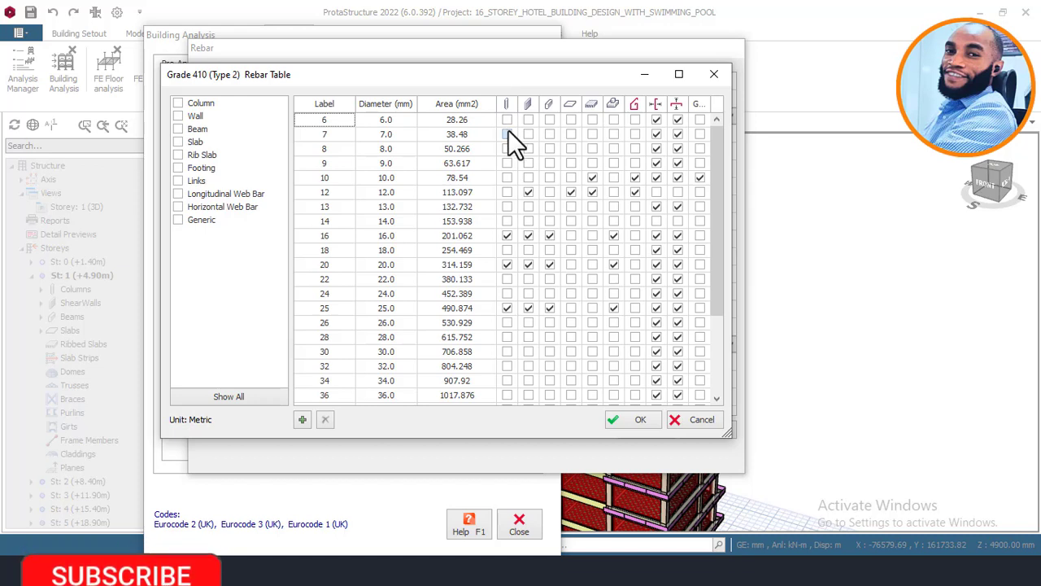
pyautogui.click(527, 192)
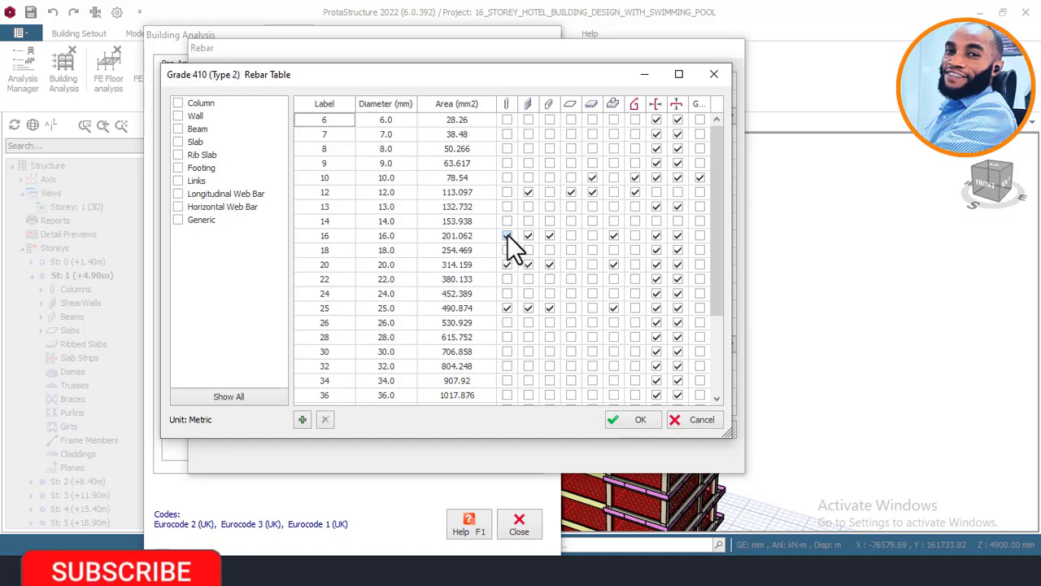
pyautogui.click(507, 236)
pyautogui.click(507, 236)
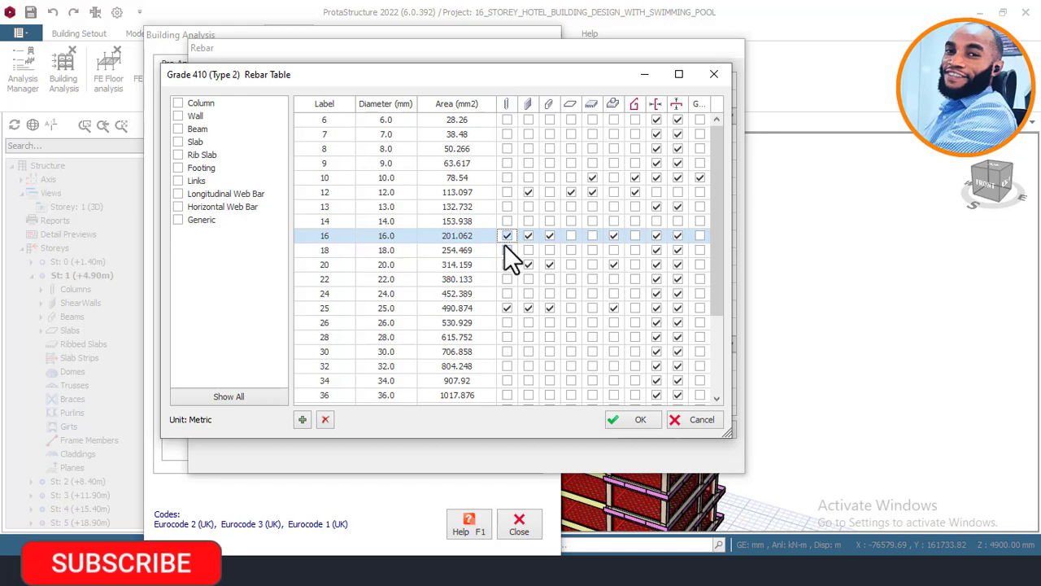
pyautogui.click(506, 235)
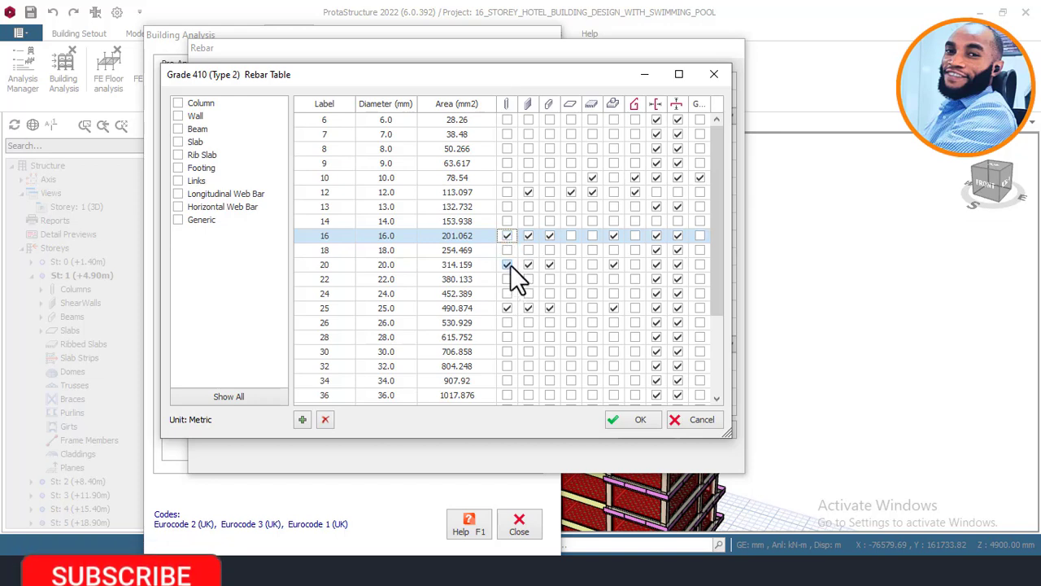
pyautogui.click(507, 266)
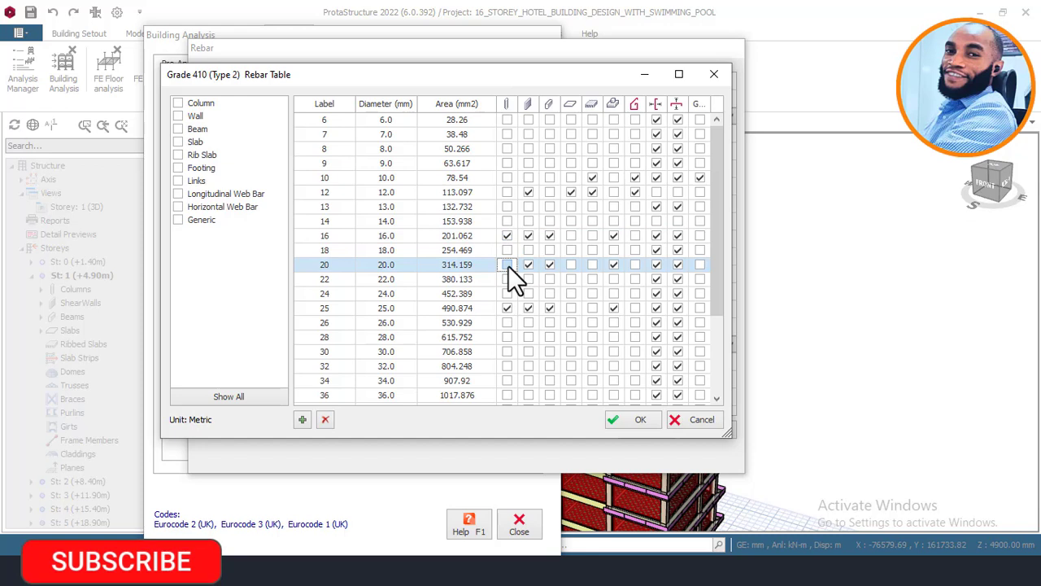
pyautogui.click(510, 308)
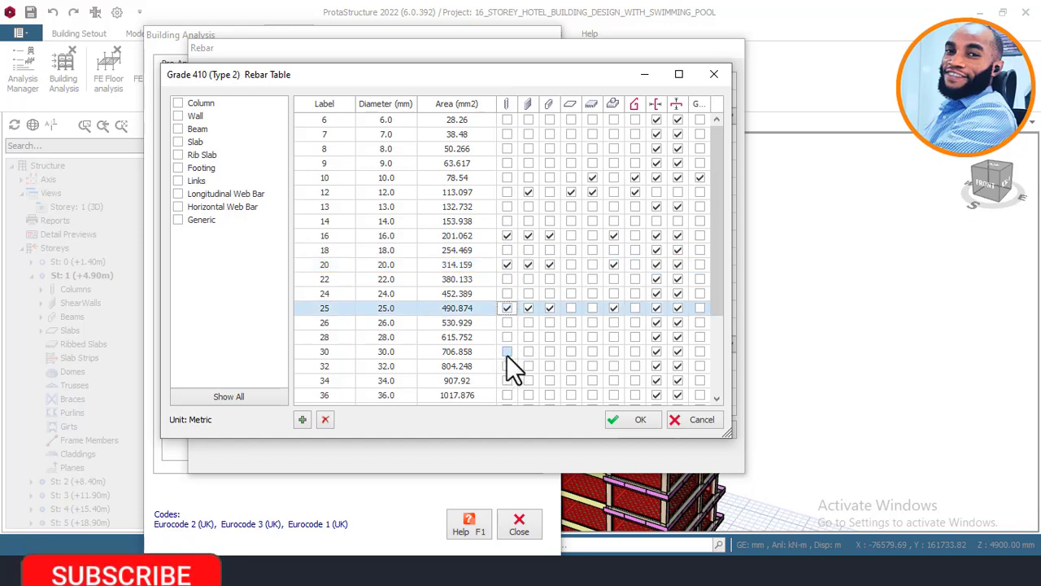
pyautogui.click(507, 308)
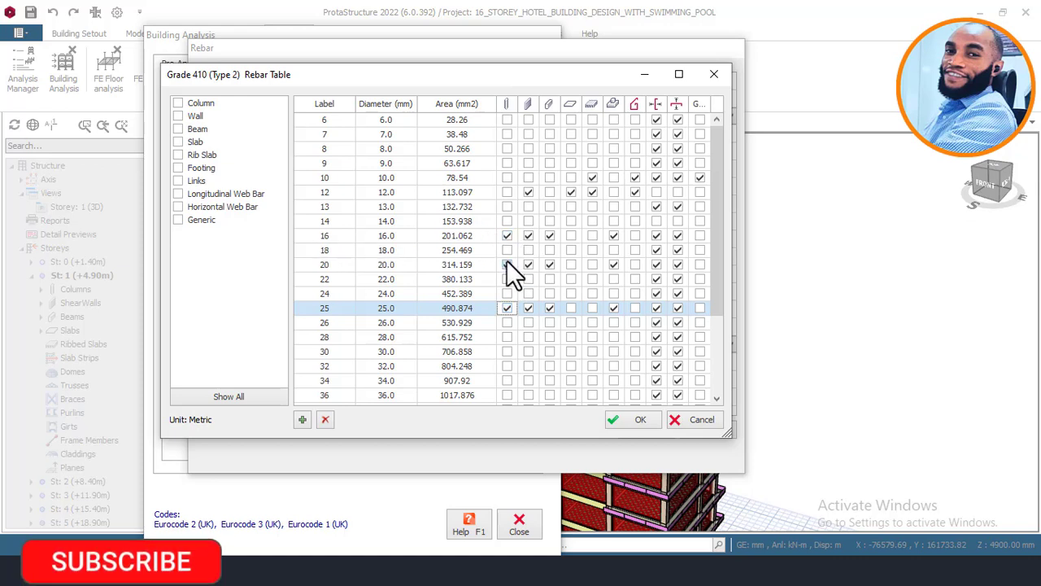
# Step: Keep 8 and 9 mm bars unticked for columns and allow 12 mm bars for walls
pyautogui.click(507, 148)
pyautogui.click(506, 163)
pyautogui.click(504, 171)
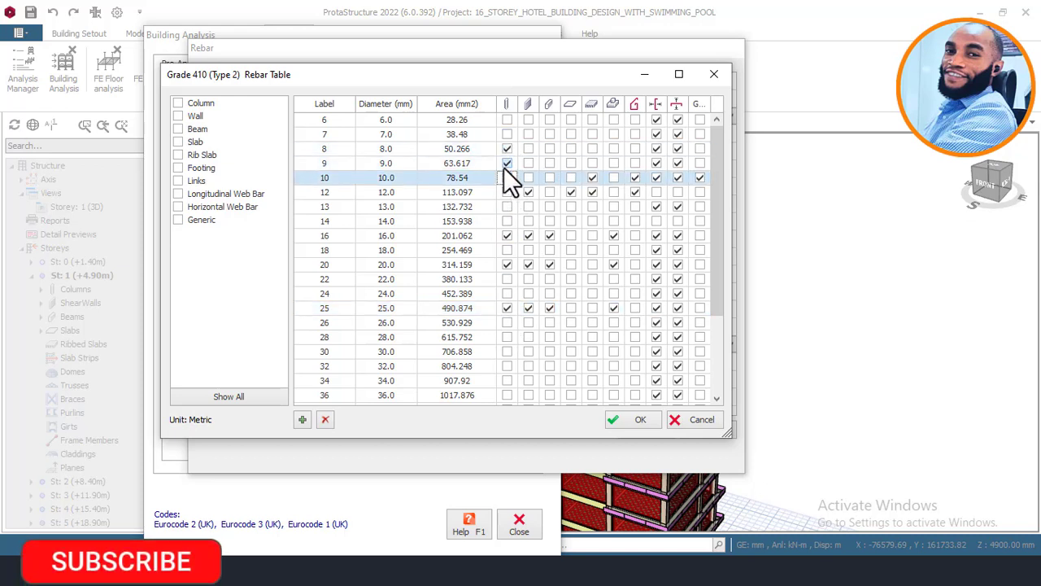
pyautogui.click(506, 163)
pyautogui.click(509, 149)
pyautogui.click(508, 172)
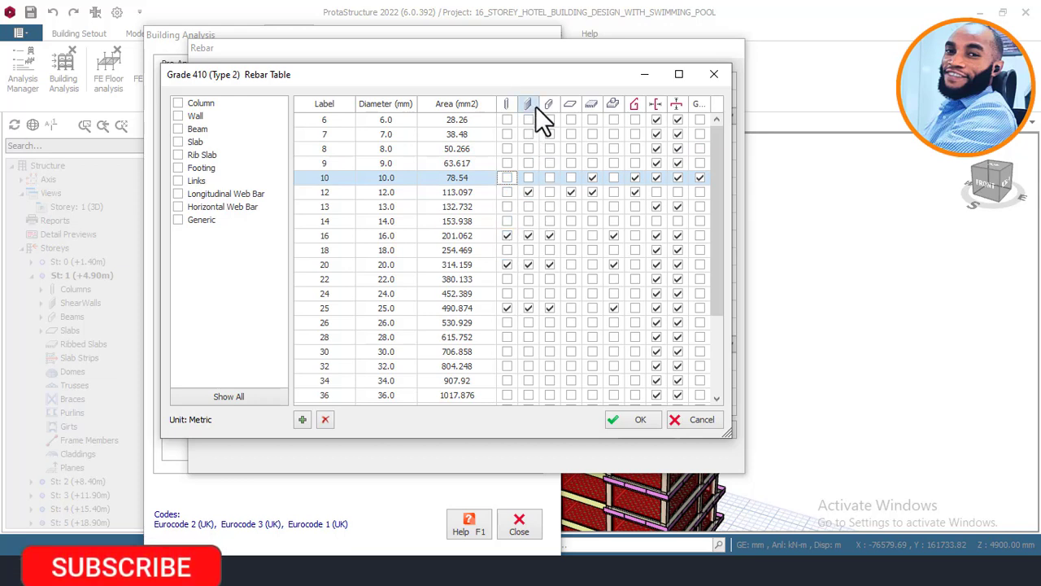
pyautogui.click(528, 193)
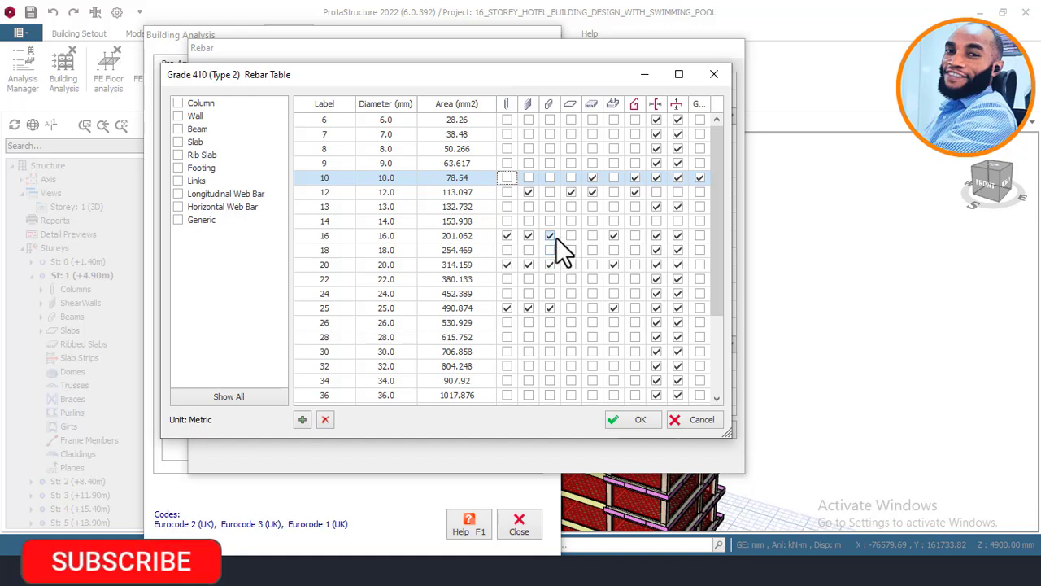
# Step: Adjust the 20 and 25 mm Beam boxes and the 12 mm Rib Slab box
pyautogui.click(552, 267)
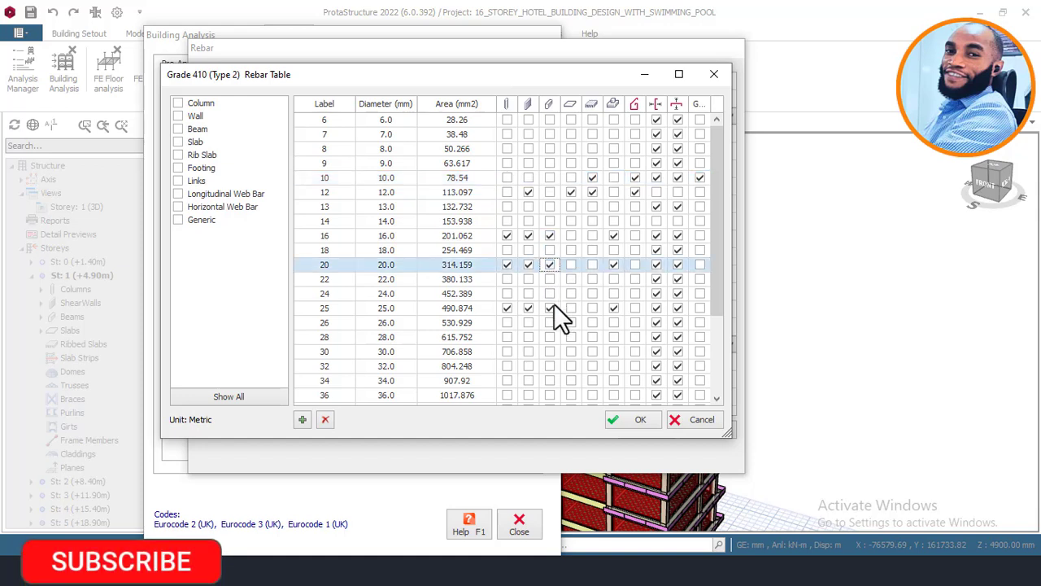
pyautogui.click(553, 307)
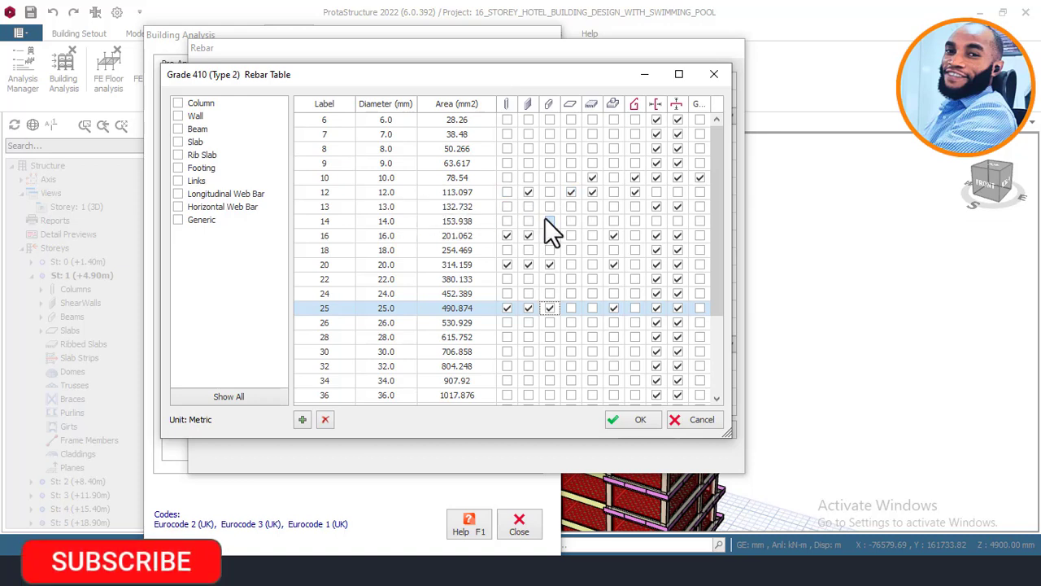
pyautogui.click(583, 195)
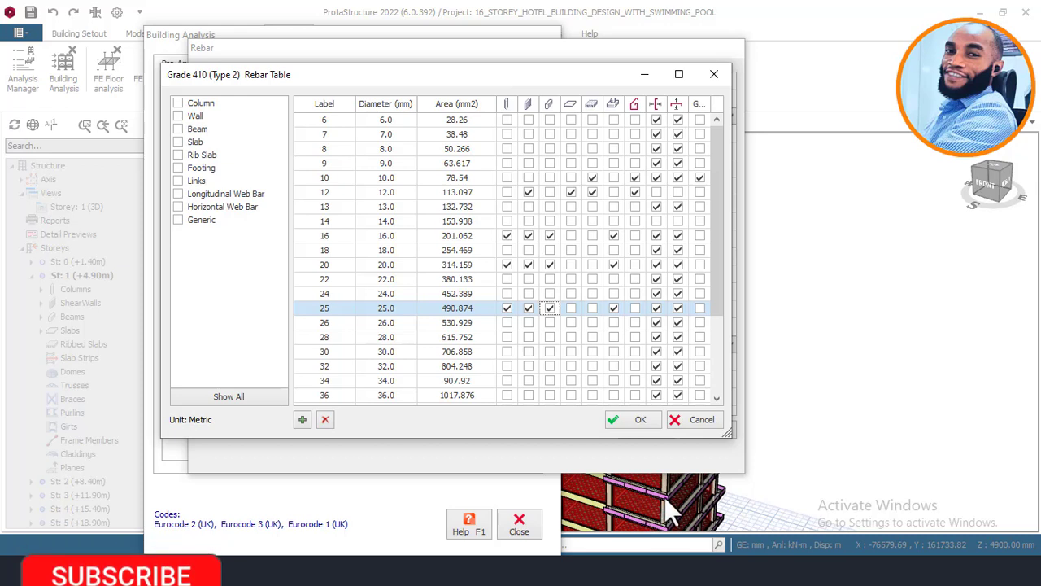
# Step: Toggle the Rib Slab boxes for the 10 mm and 12 mm rows in the Grade 410 Rebar Table
pyautogui.click(592, 179)
pyautogui.click(593, 194)
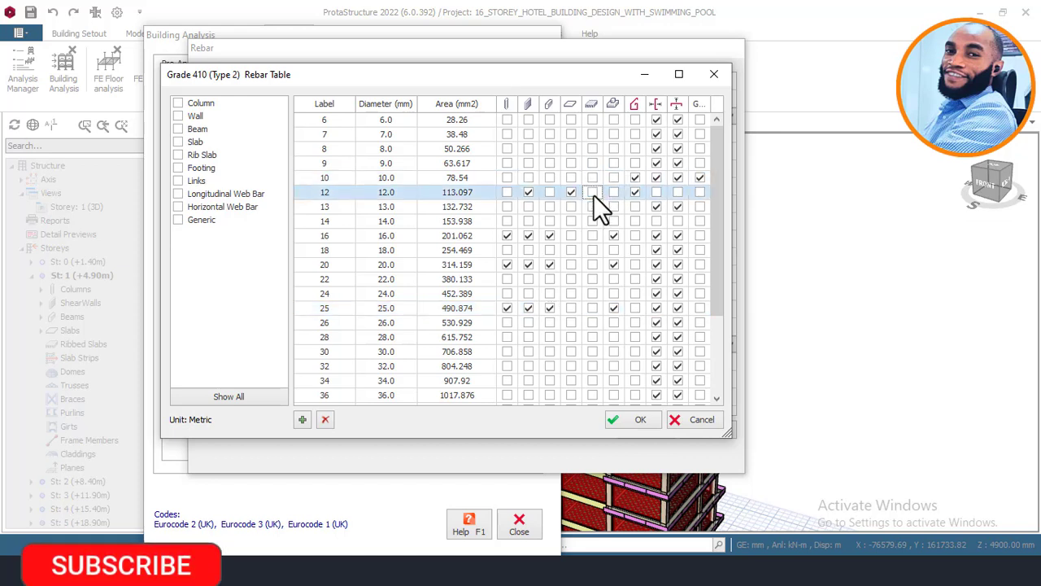
pyautogui.click(593, 178)
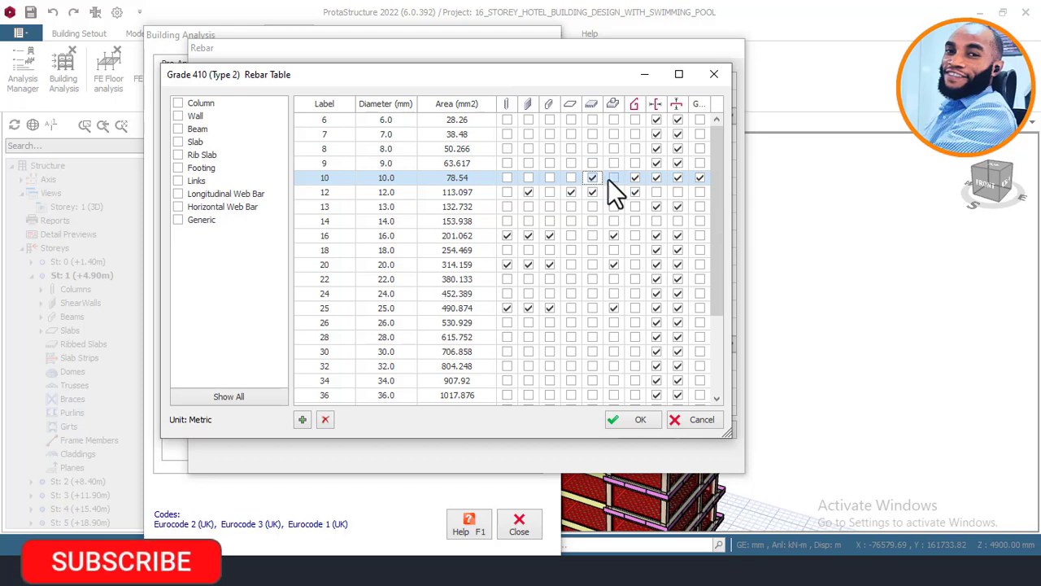
# Step: Re-tick the Footing boxes for the 16, 20 and 25 mm bar rows
pyautogui.click(614, 236)
pyautogui.click(613, 264)
pyautogui.click(613, 308)
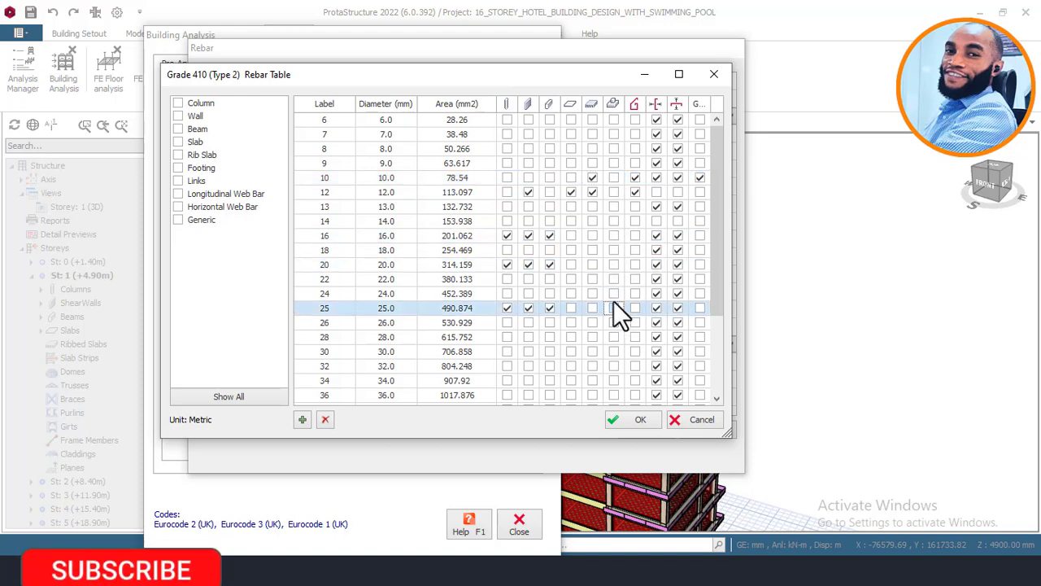
pyautogui.click(615, 235)
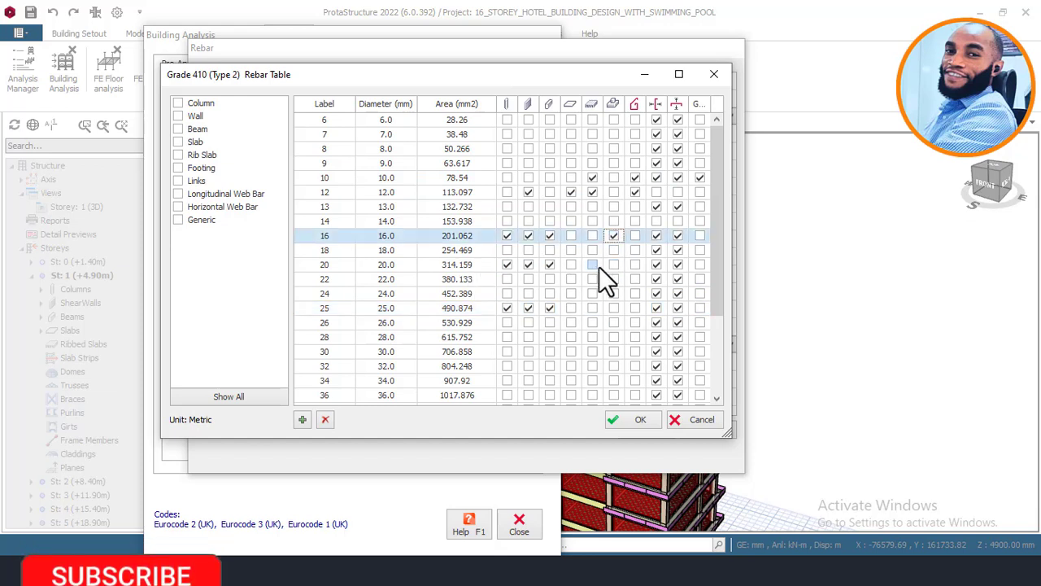
pyautogui.click(613, 265)
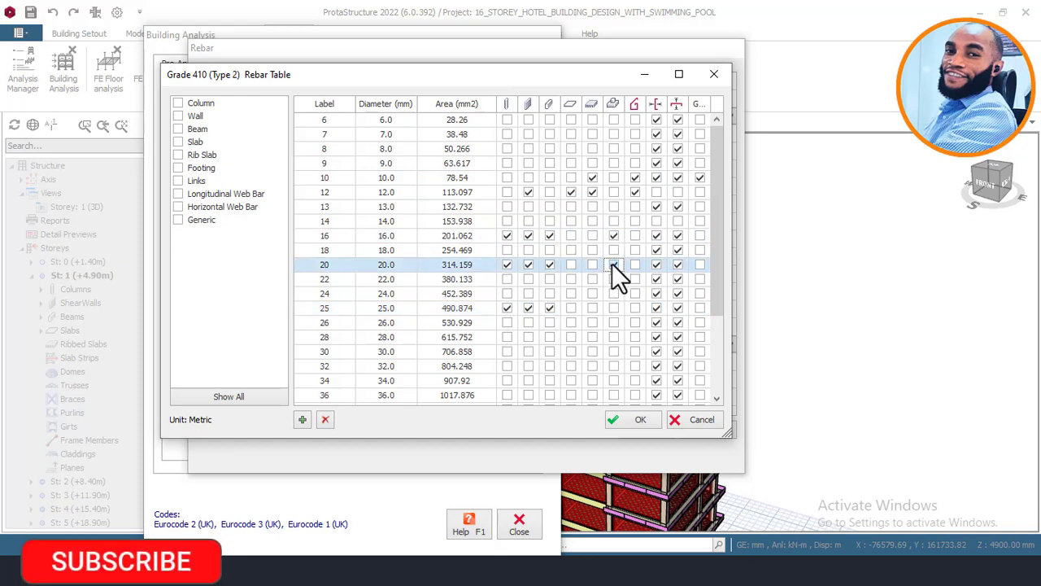
pyautogui.click(609, 308)
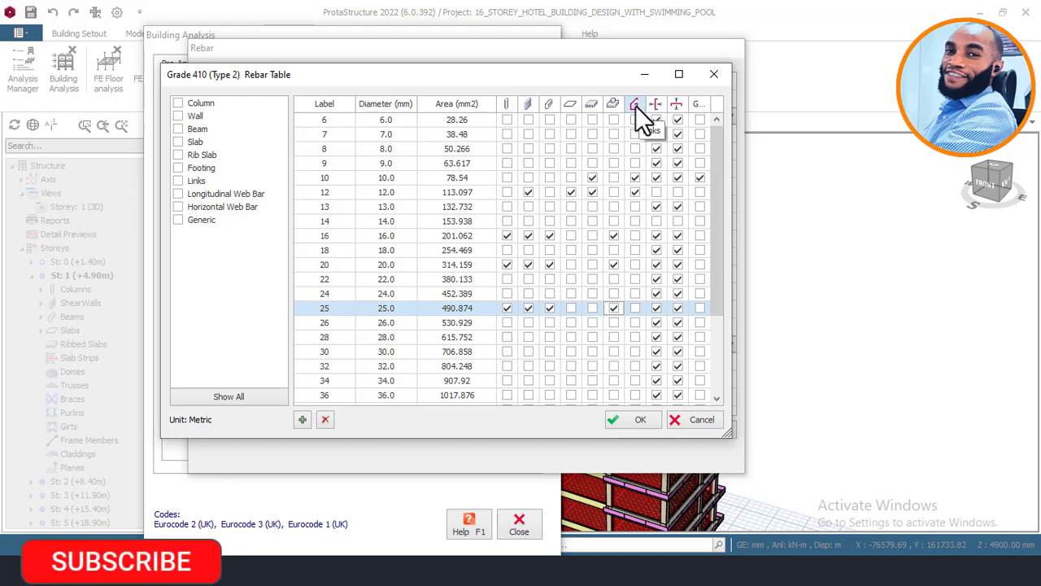
# Step: Toggle 10 and 12 mm bars for links and allow 12 mm bars for slabs
pyautogui.click(637, 178)
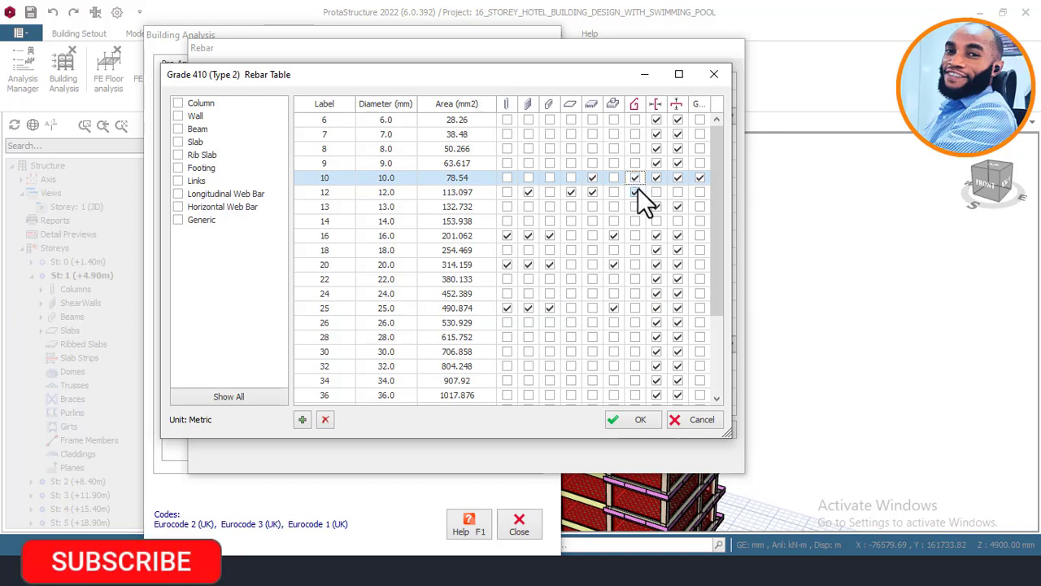
pyautogui.click(638, 190)
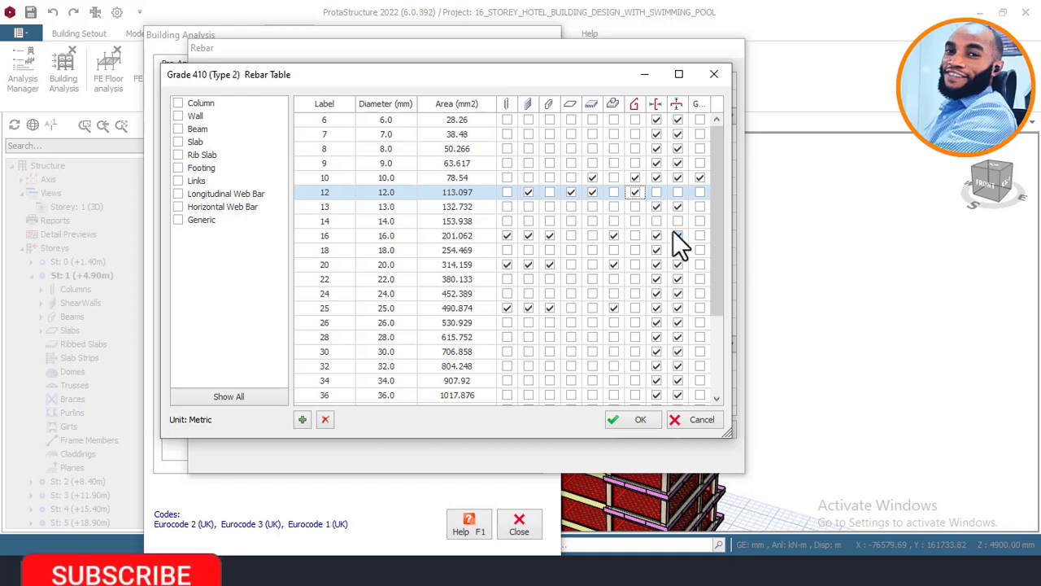
pyautogui.click(507, 235)
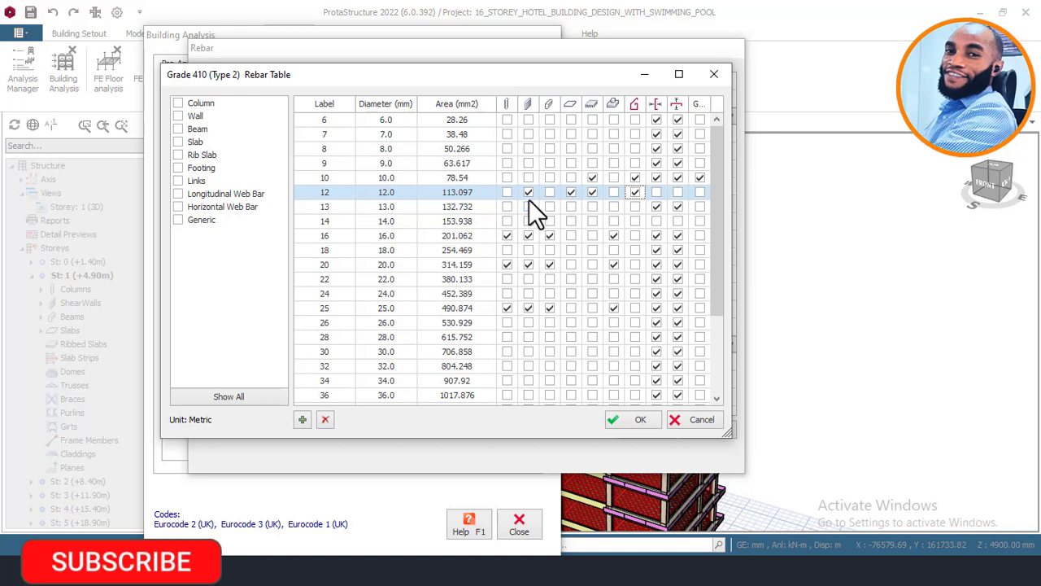
pyautogui.click(570, 192)
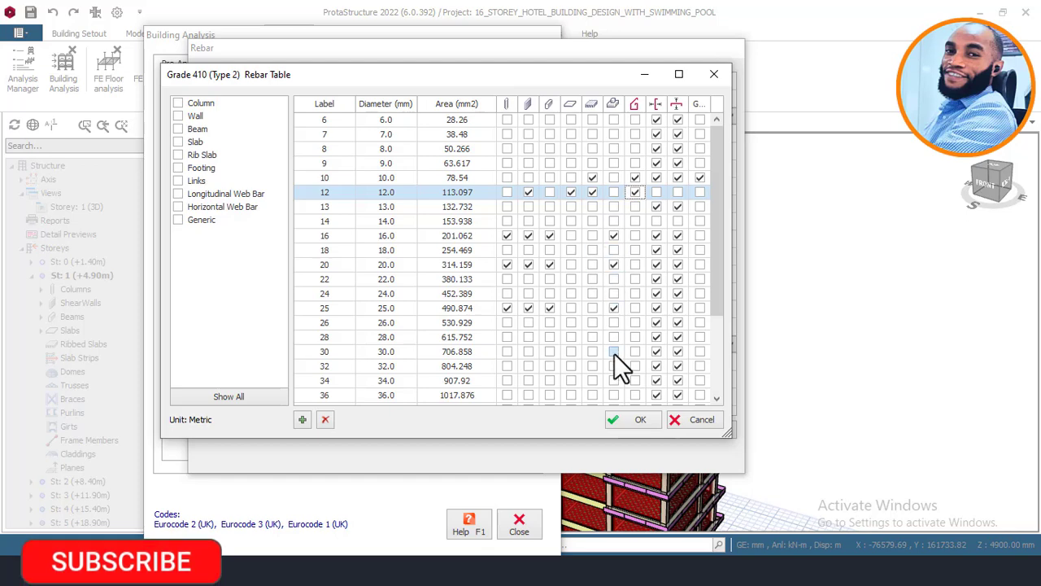
# Step: Save the Grade 410 rebar and default materials, then reopen Edit Materials to verify them
pyautogui.click(629, 420)
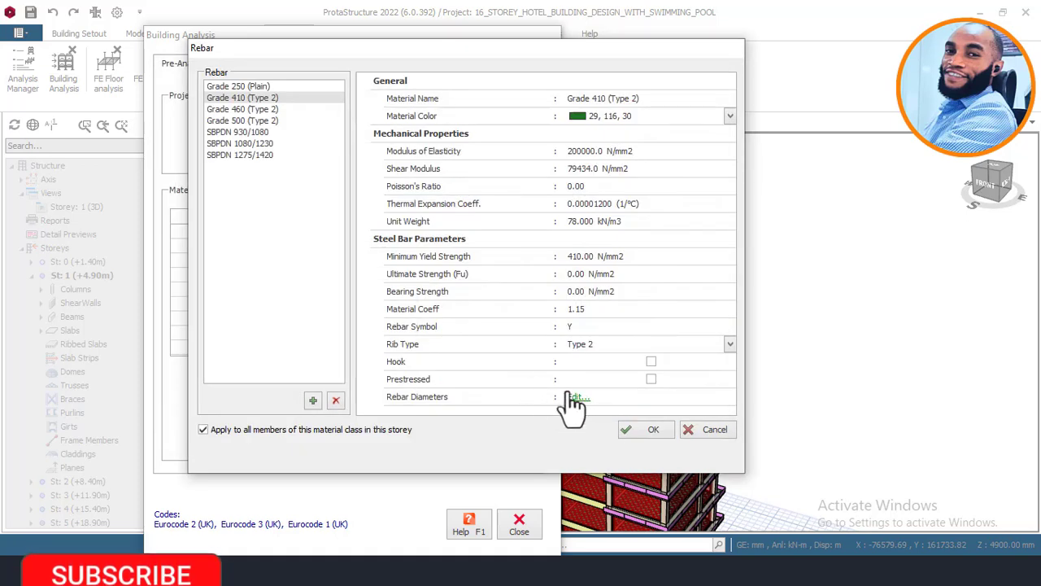
pyautogui.click(637, 431)
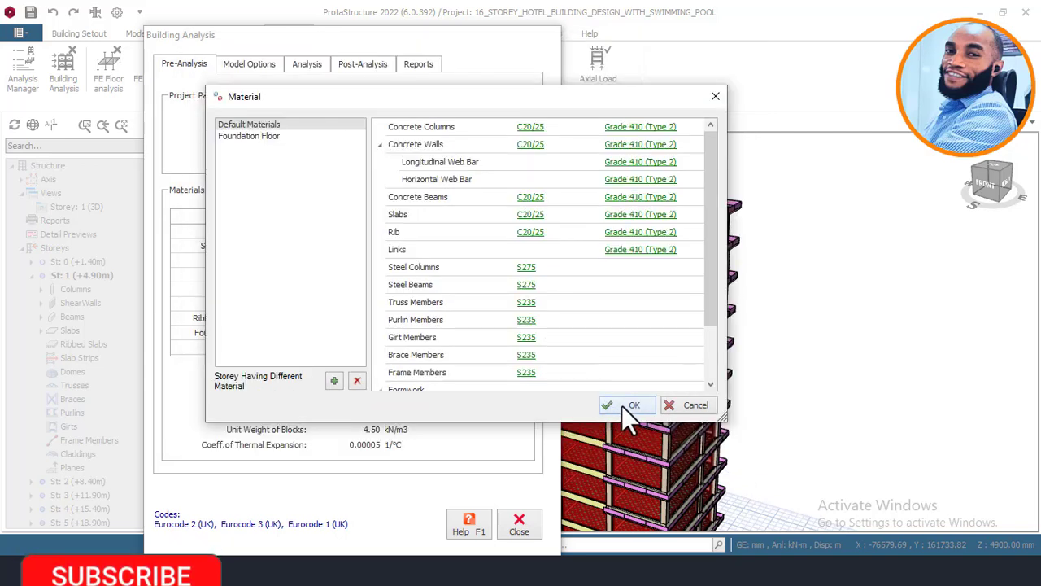
pyautogui.click(621, 405)
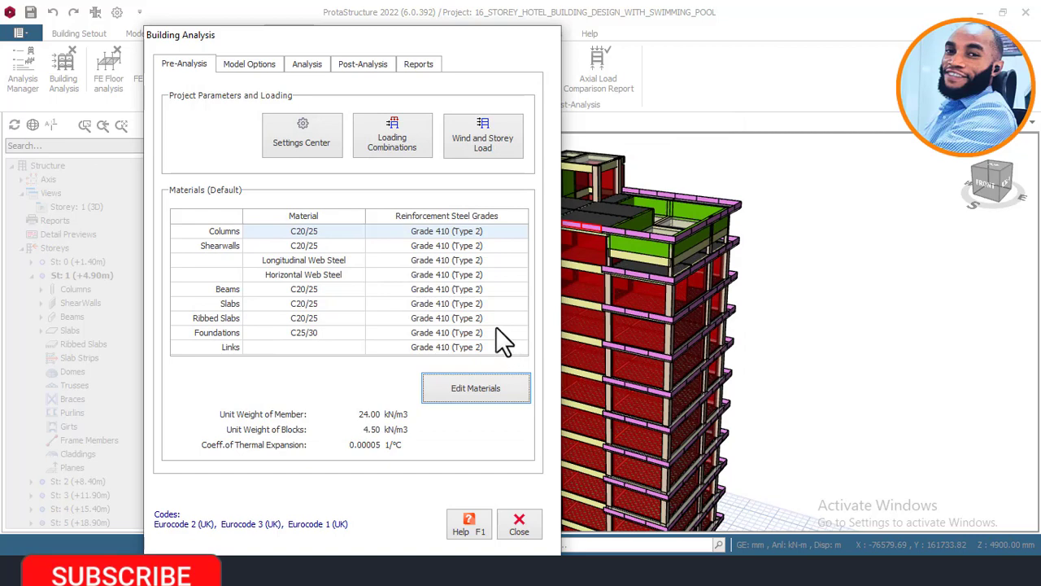
pyautogui.click(450, 382)
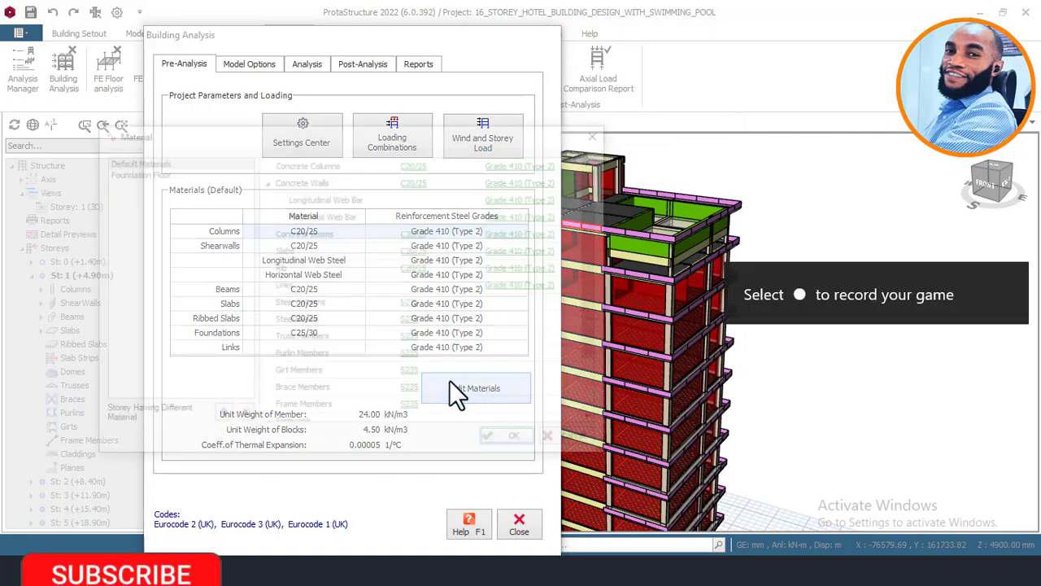
pyautogui.click(503, 436)
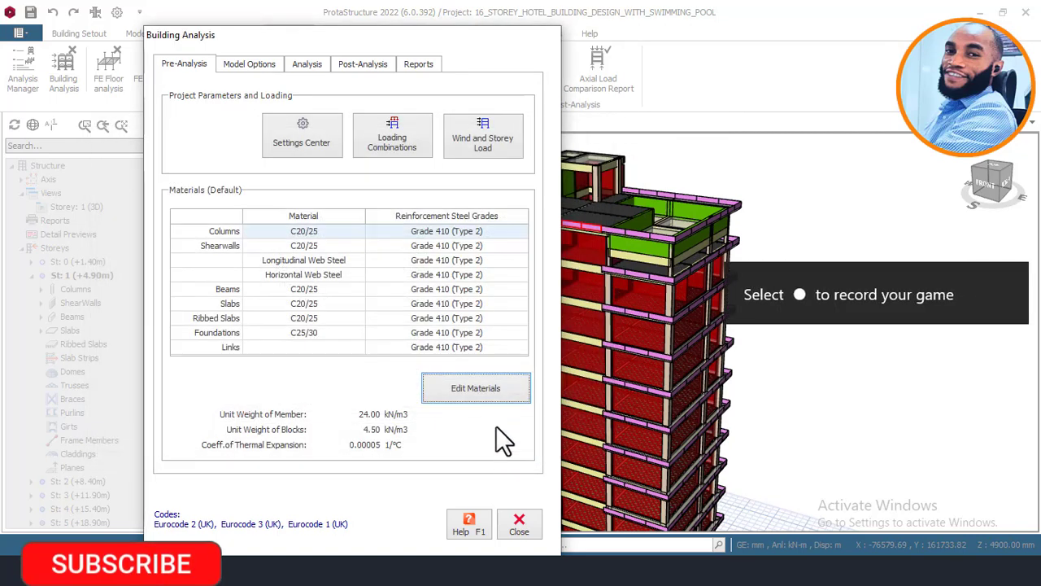
pyautogui.moveTo(352, 33); pyautogui.dragTo(407, 37)
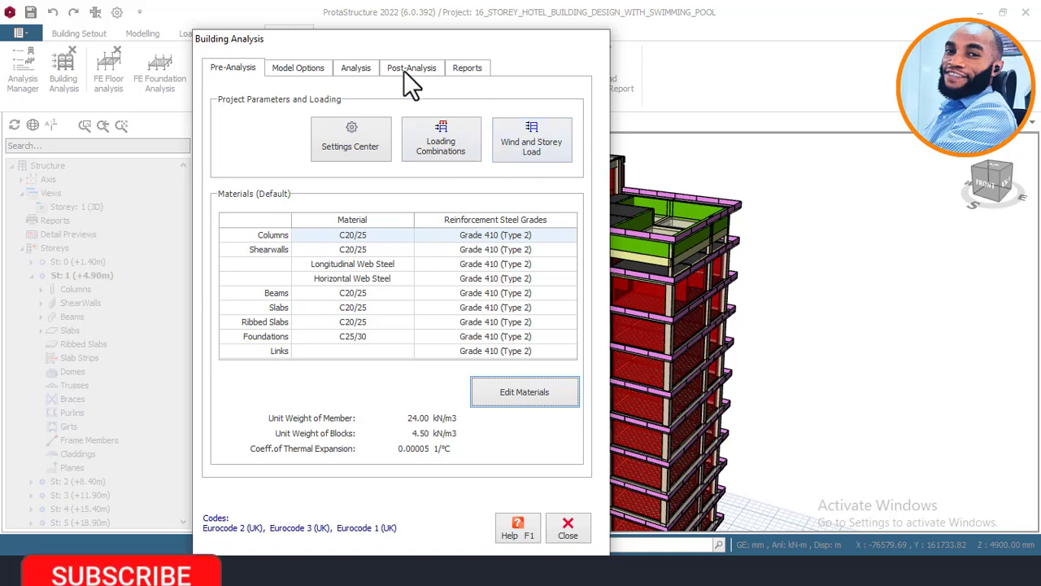
# Step: Show the Analysis page, with Static Analysis selected and the analysis date still invalid
pyautogui.click(358, 70)
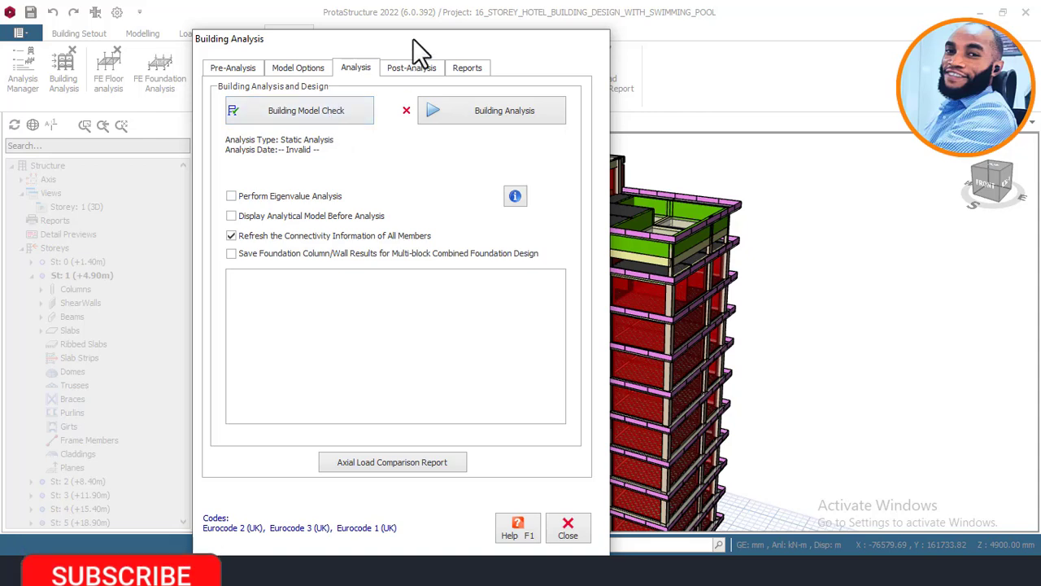
pyautogui.moveTo(412, 41); pyautogui.dragTo(287, 28)
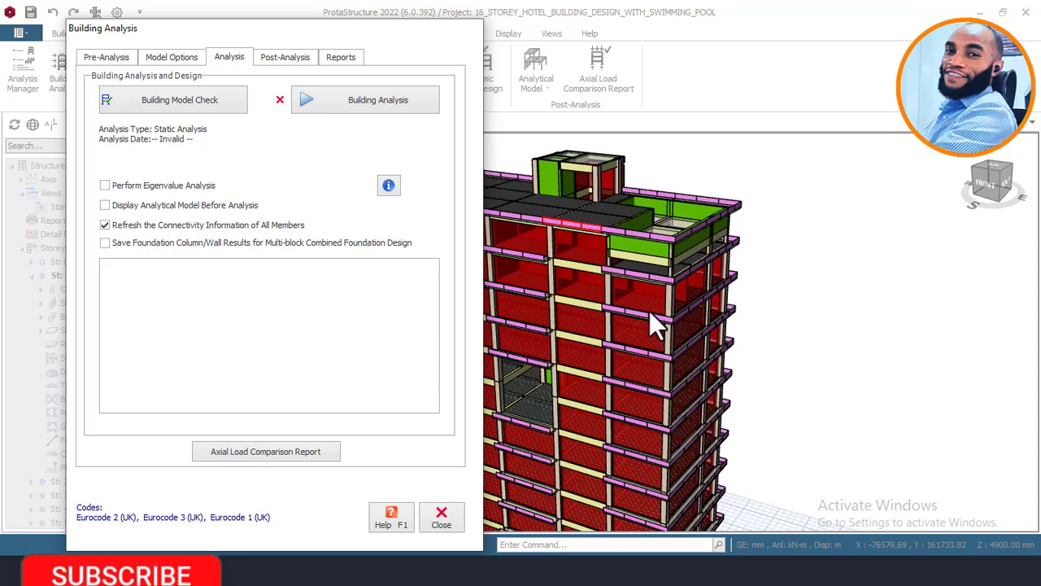
pyautogui.moveTo(352, 35); pyautogui.dragTo(379, 39)
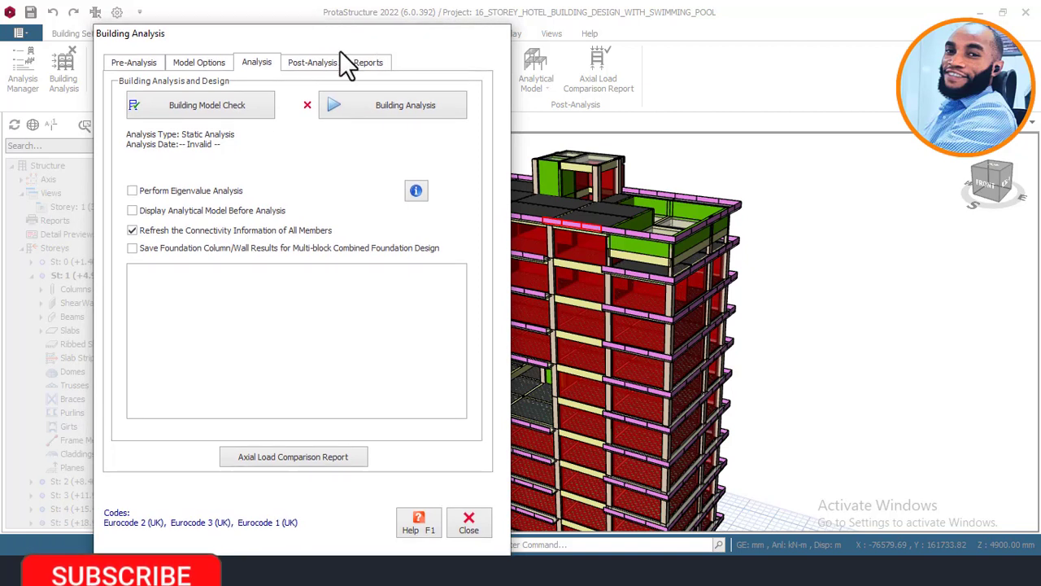
# Step: Open the Building Model Check window and position it clear of the building
pyautogui.click(196, 107)
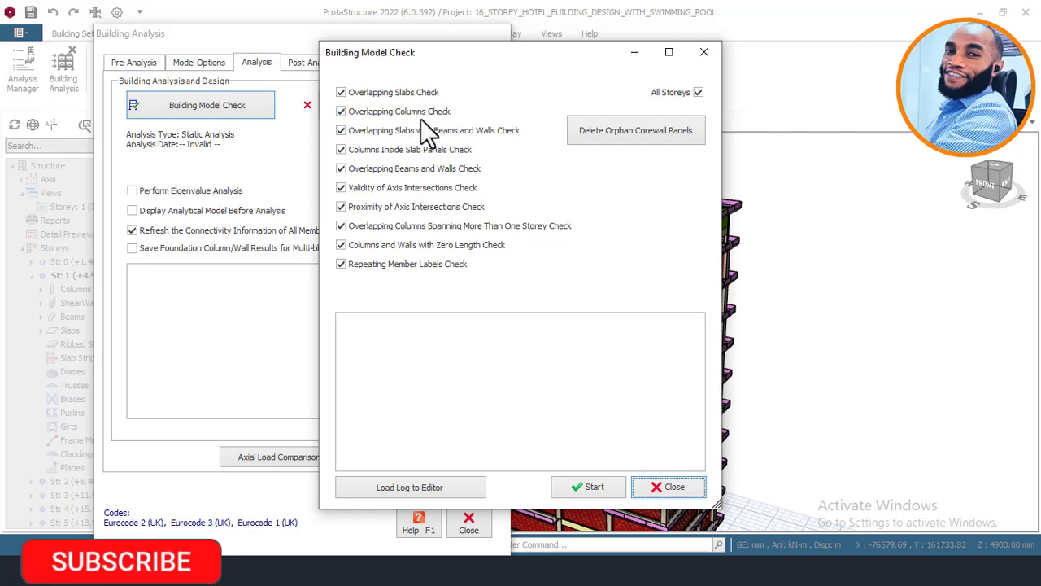
pyautogui.moveTo(554, 61); pyautogui.dragTo(368, 74)
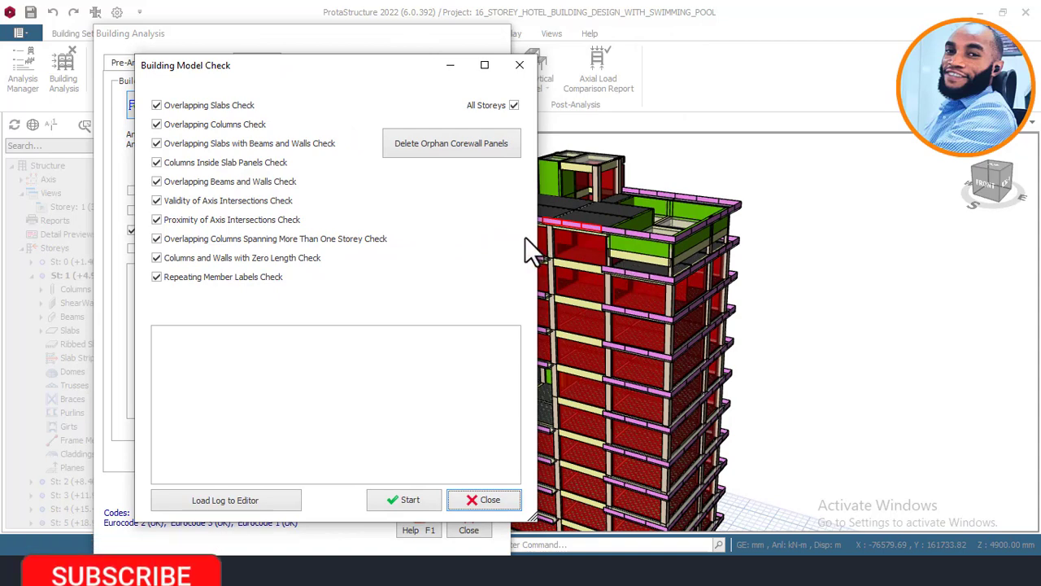
pyautogui.moveTo(326, 85); pyautogui.dragTo(389, 57)
# Step: Run the model check on all storeys and review the log showing Number of Errors= 0
pyautogui.click(474, 470)
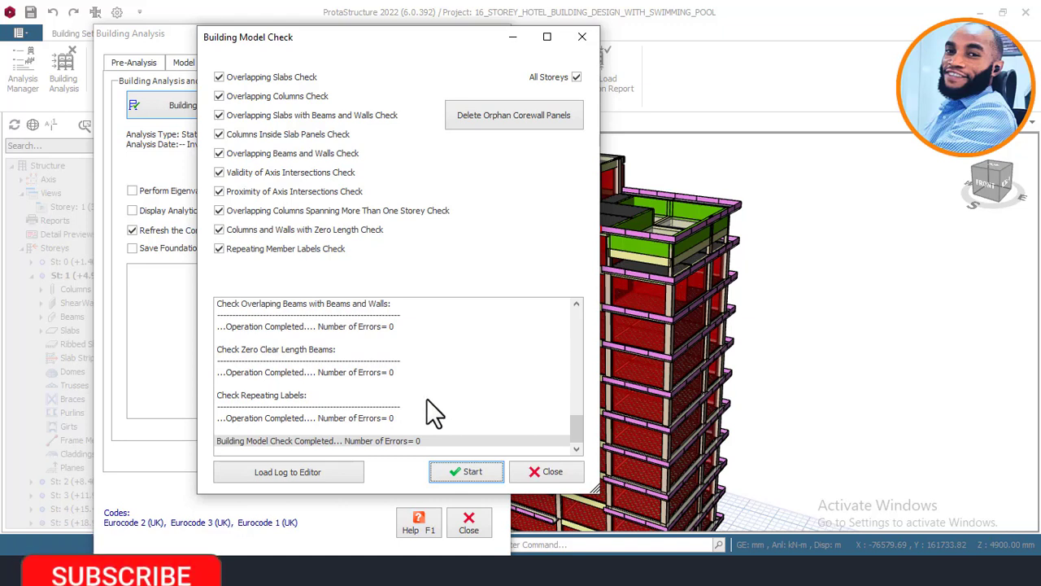
pyautogui.scroll(1, 370, 370)
pyautogui.scroll(-1, 382, 366)
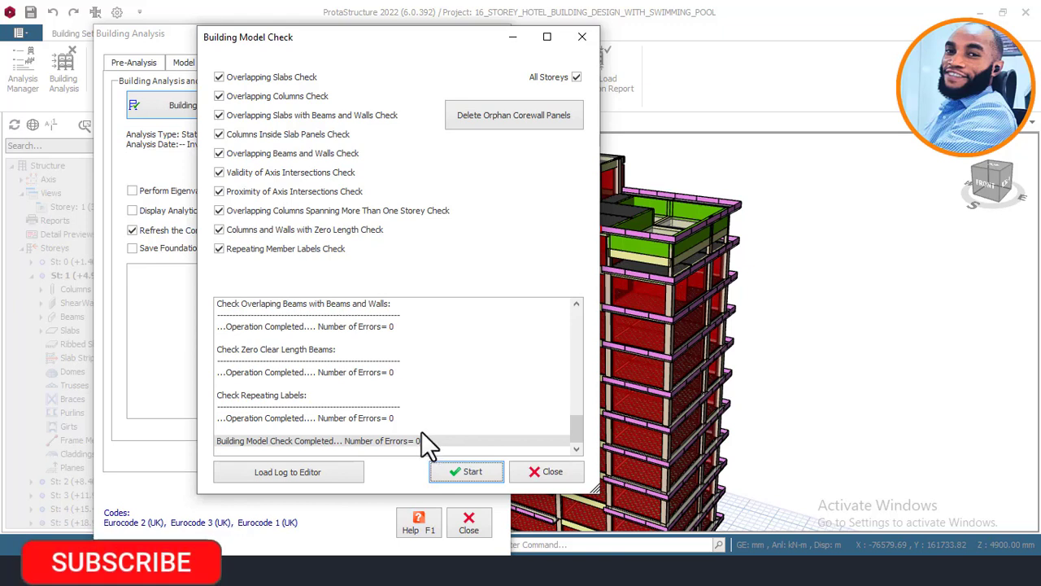
pyautogui.scroll(1, 374, 371)
pyautogui.scroll(-1, 369, 343)
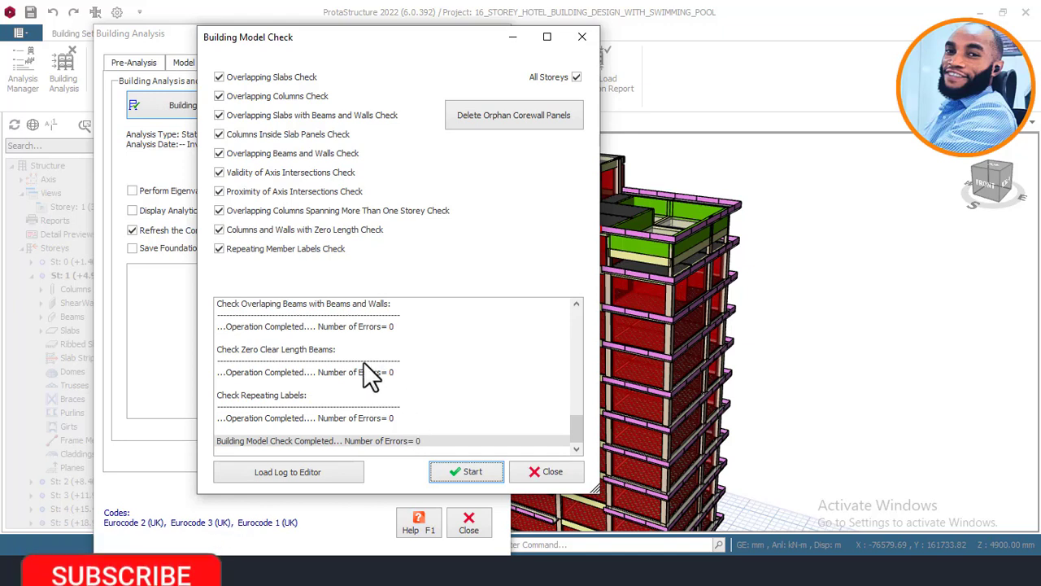
pyautogui.scroll(1, 337, 349)
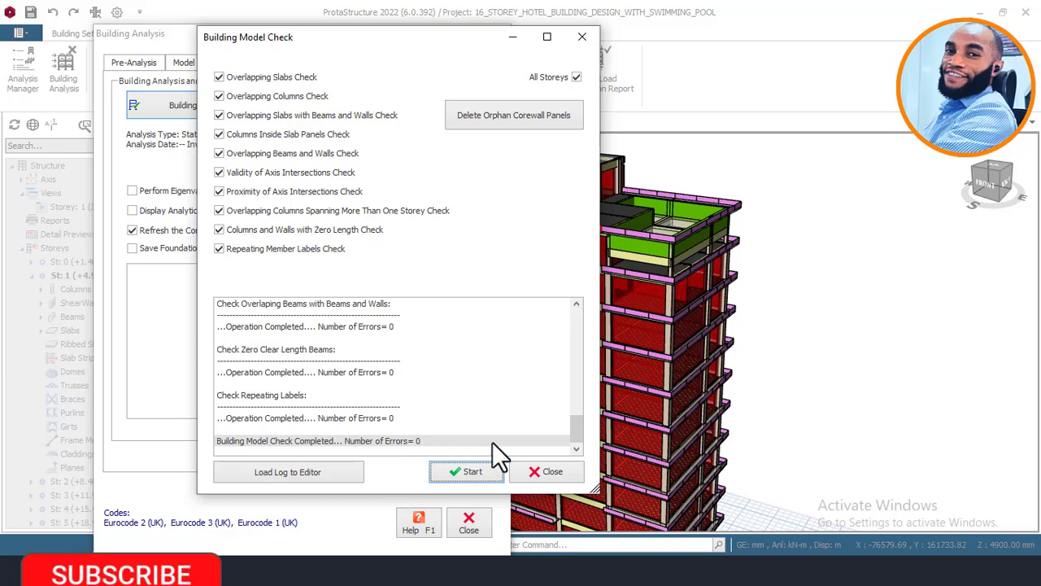
# Step: Close the model check results and relaunch Building Model Check from the Analysis page
pyautogui.click(545, 472)
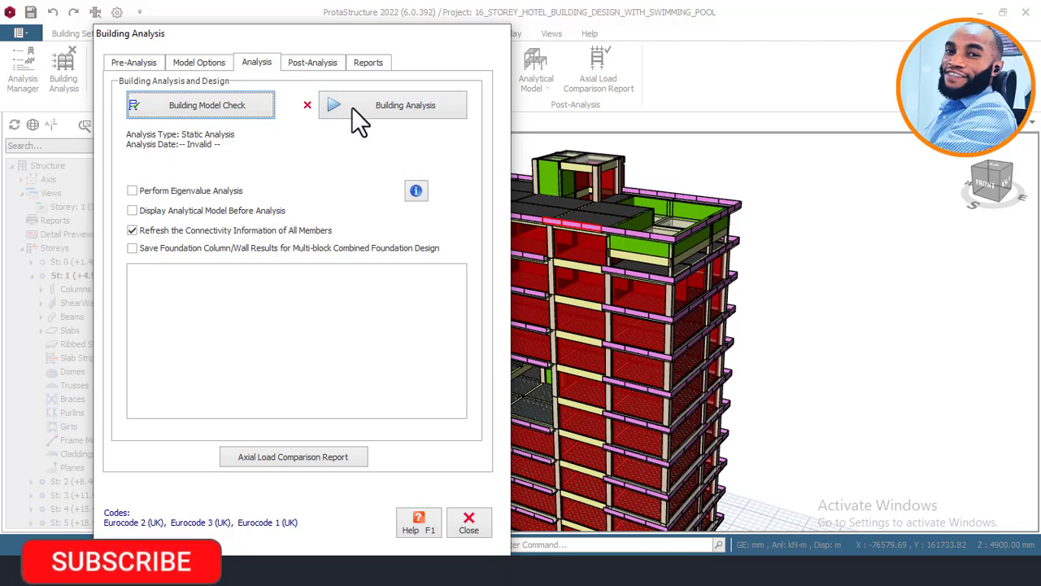
pyautogui.moveTo(319, 36)
pyautogui.mouseDown()
pyautogui.moveTo(354, 32)
pyautogui.moveTo(319, 29)
pyautogui.mouseUp()
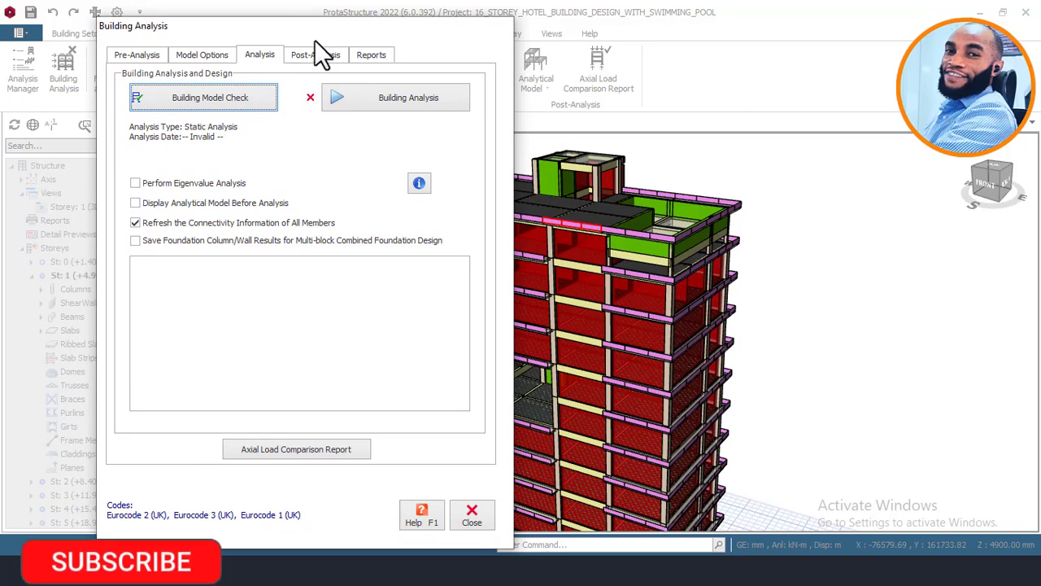
pyautogui.click(224, 111)
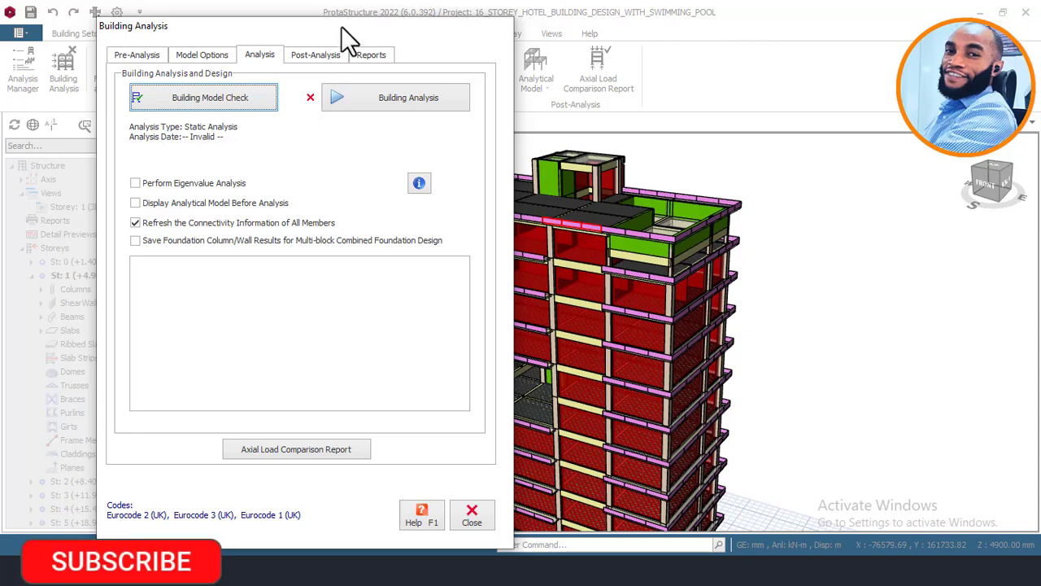
# Step: Close Building Analysis, then zoom out and orbit to view the whole 16-storey tower
pyautogui.click(474, 512)
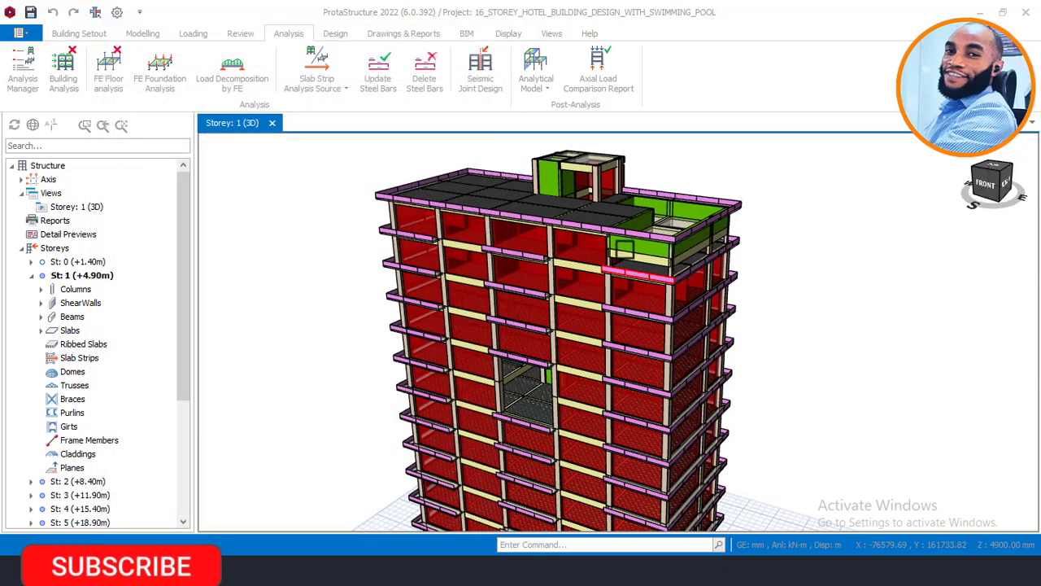
pyautogui.scroll(-2, 659, 220)
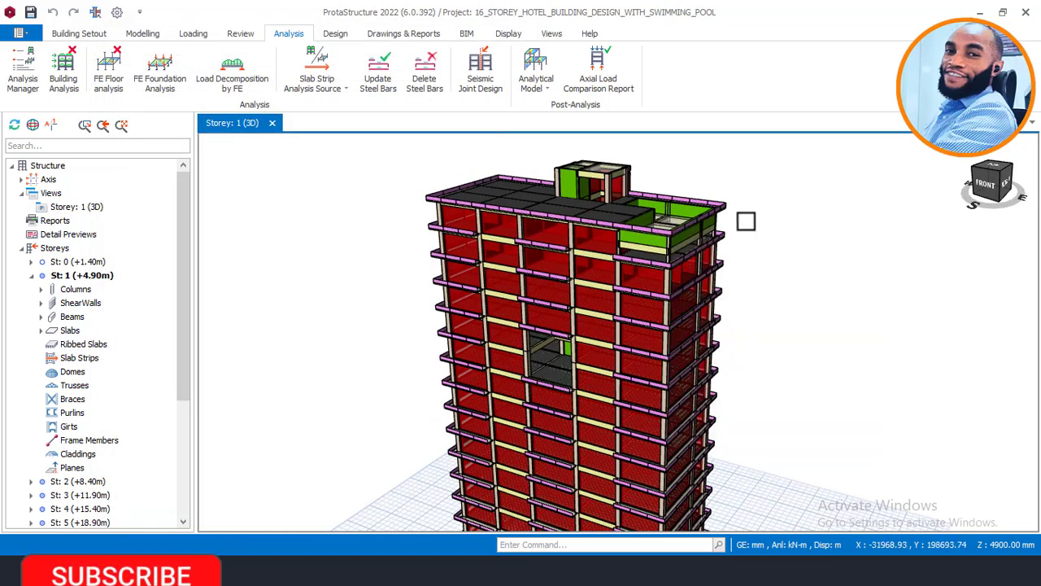
pyautogui.moveTo(674, 248)
pyautogui.mouseDown(button='middle')
pyautogui.moveTo(653, 249)
pyautogui.moveTo(725, 223)
pyautogui.moveTo(773, 246)
pyautogui.moveTo(709, 198)
pyautogui.moveTo(682, 220)
pyautogui.moveTo(833, 239)
pyautogui.moveTo(790, 214)
pyautogui.moveTo(716, 207)
pyautogui.mouseUp(button='middle')
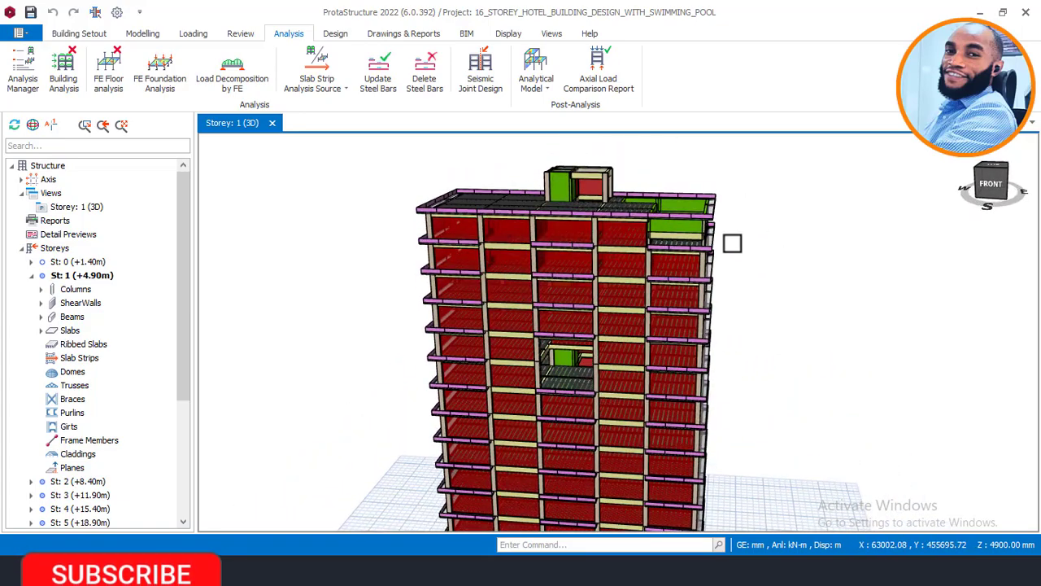
pyautogui.scroll(-1, 732, 248)
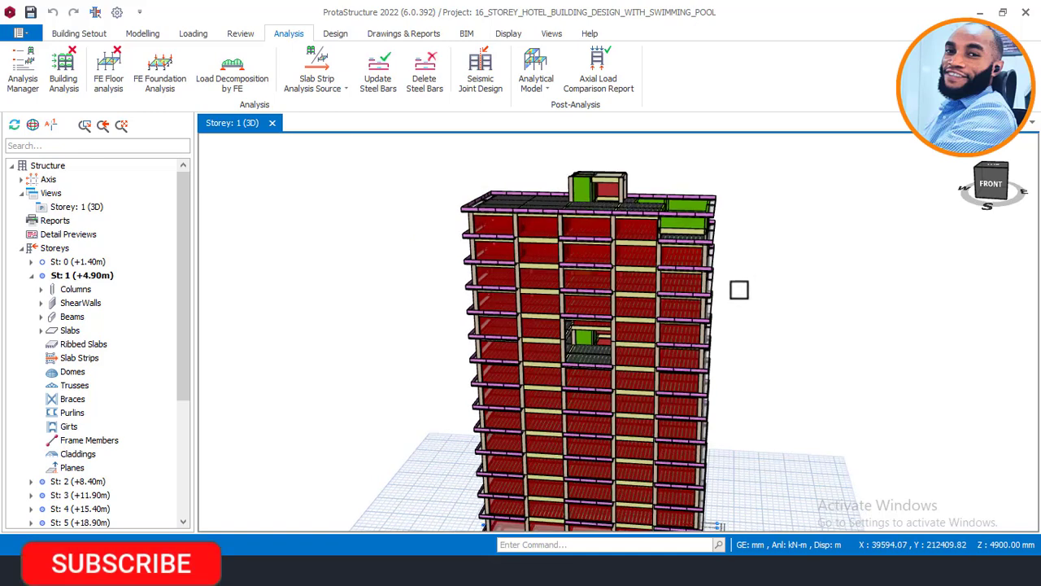